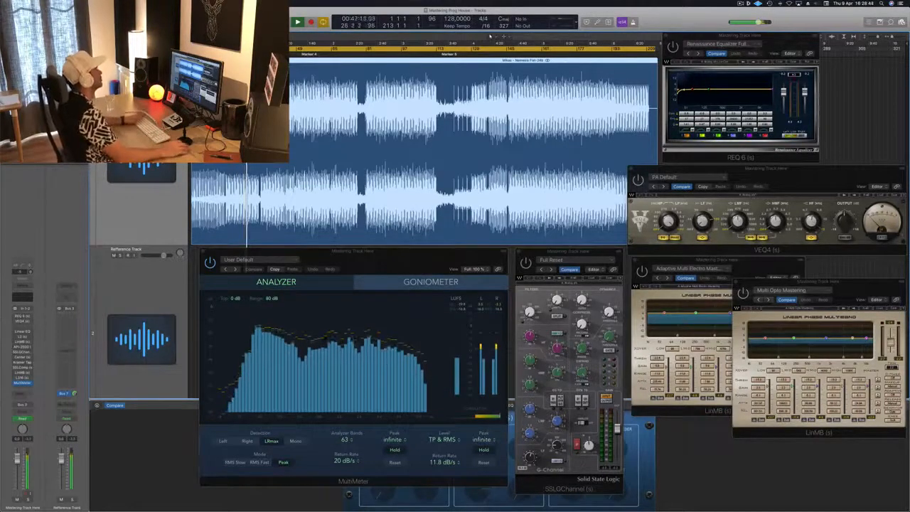
# Step: Dismiss the system overload alert and resume playback of the mastering track
pyautogui.click(316, 54)
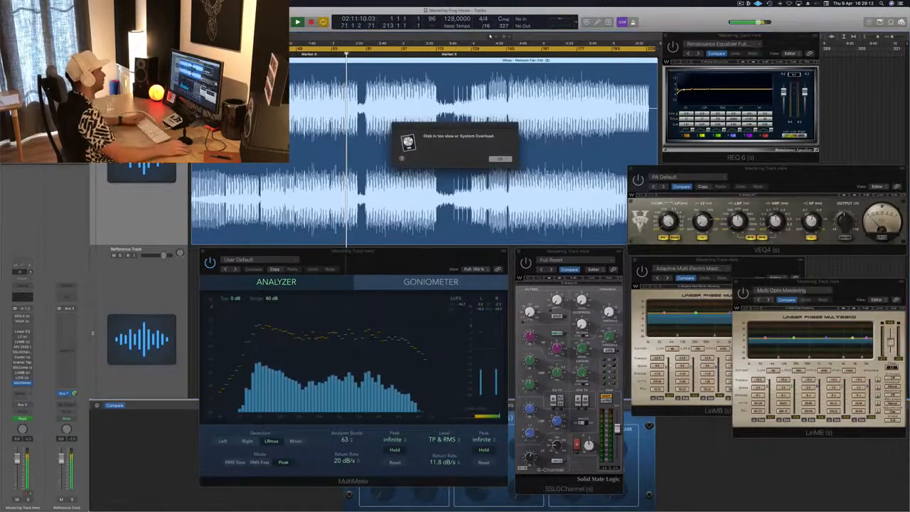
pyautogui.click(506, 160)
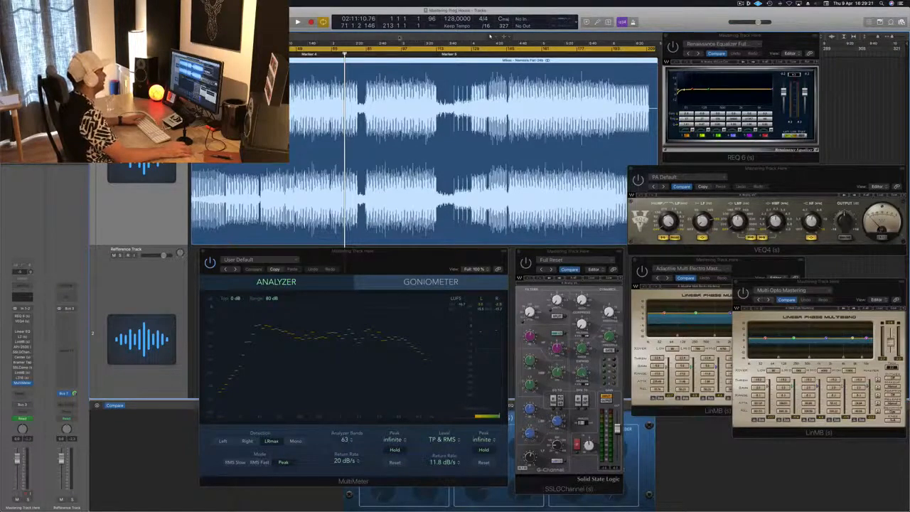
pyautogui.press('space')
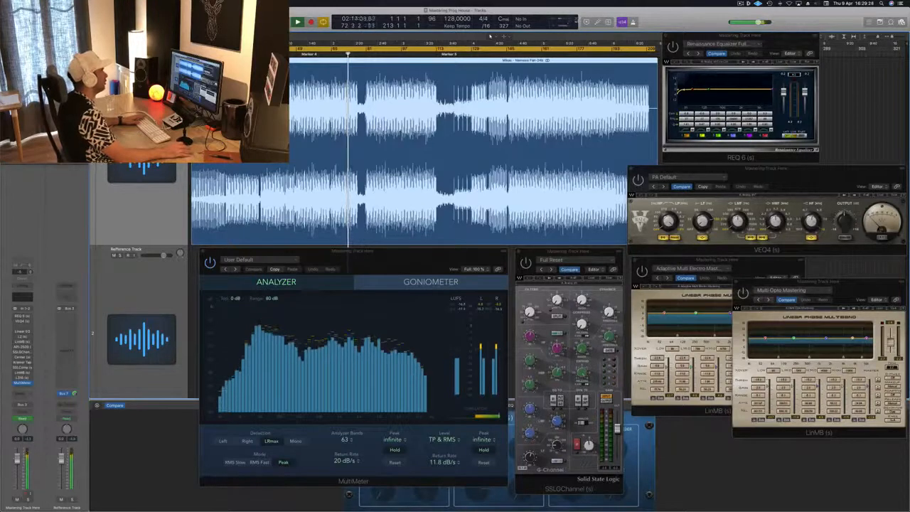
# Step: Show the Performance Meter beside the REQ 6 equalizer and shift the REQ 6 window slightly
pyautogui.click(576, 23)
pyautogui.click(568, 20)
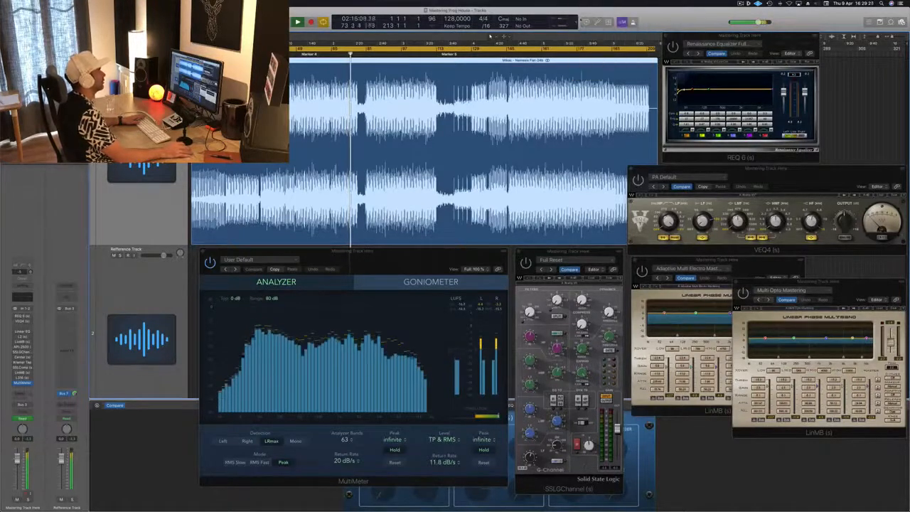
pyautogui.doubleClick(567, 21)
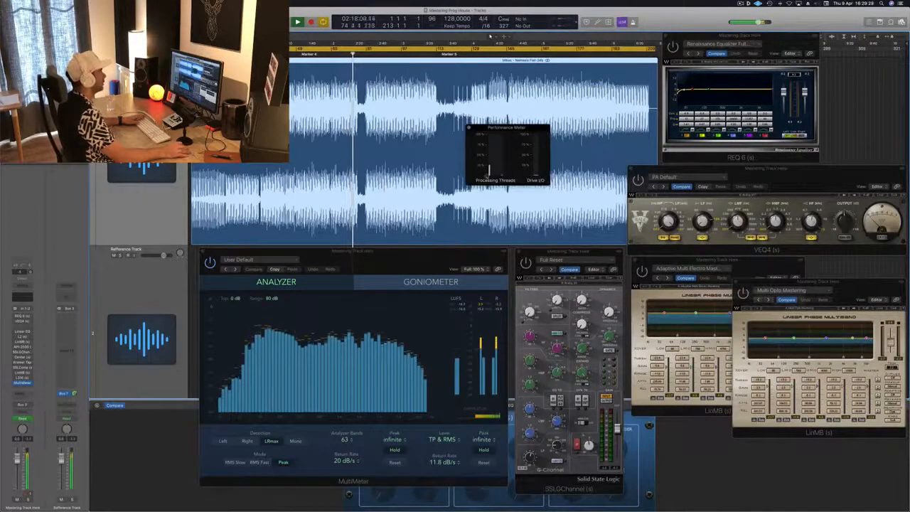
pyautogui.moveTo(507, 127); pyautogui.dragTo(759, 105)
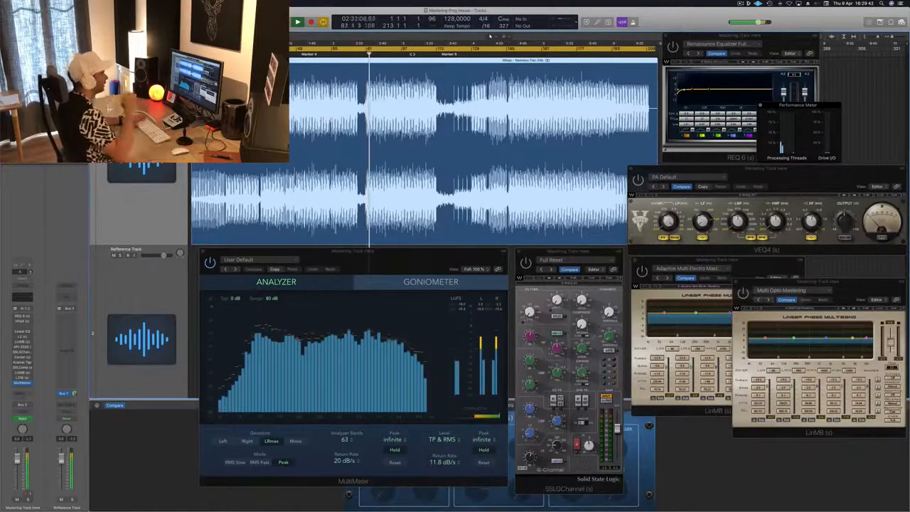
pyautogui.click(411, 54)
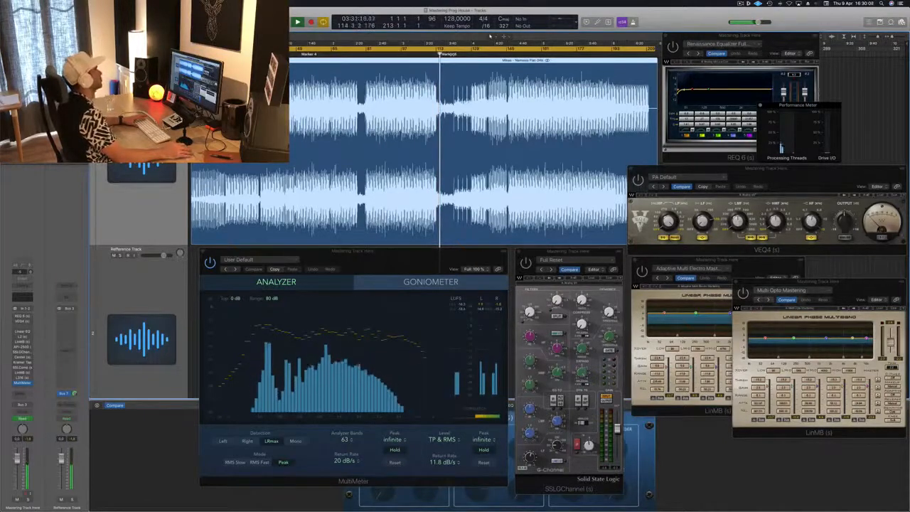
pyautogui.moveTo(781, 38)
pyautogui.mouseDown()
pyautogui.moveTo(825, 37)
pyautogui.moveTo(793, 37)
pyautogui.mouseUp()
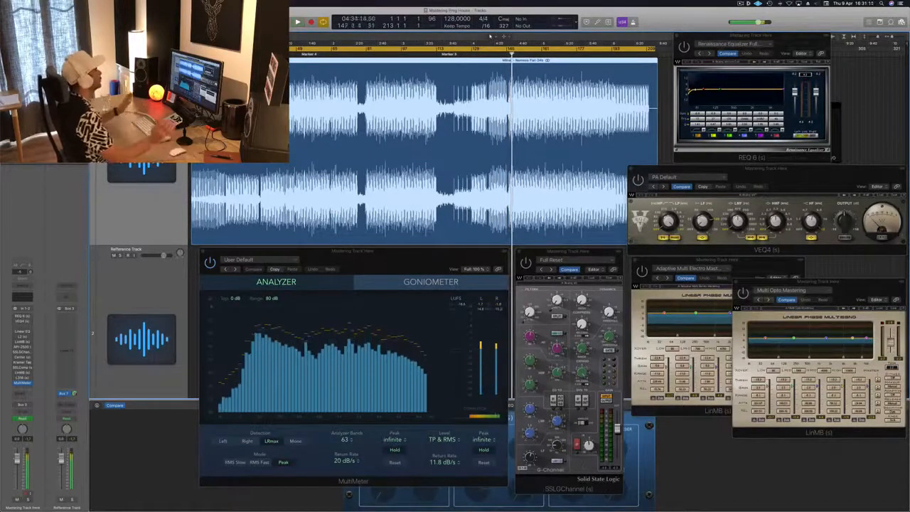
# Step: Move the start of the cycle range to bar 81 and play the track from there
pyautogui.press('Return')
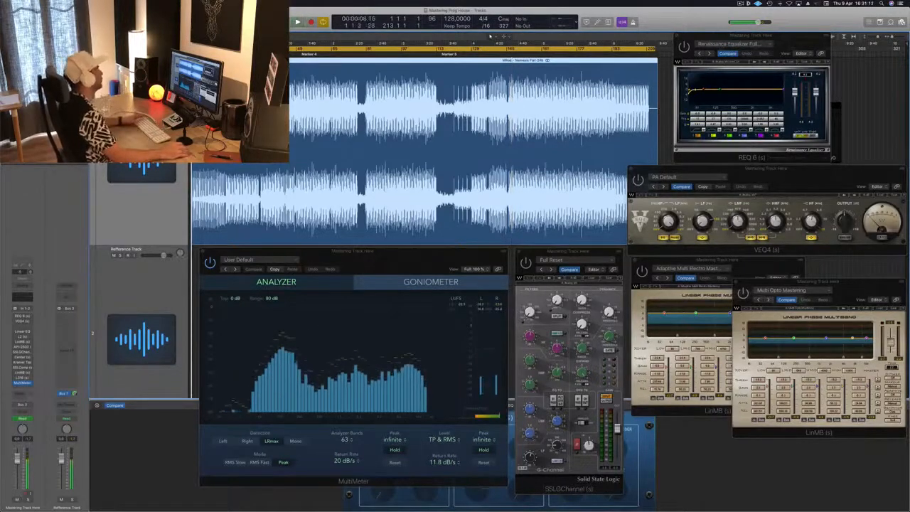
pyautogui.press('space')
pyautogui.moveTo(193, 47); pyautogui.dragTo(364, 41)
pyautogui.press('space')
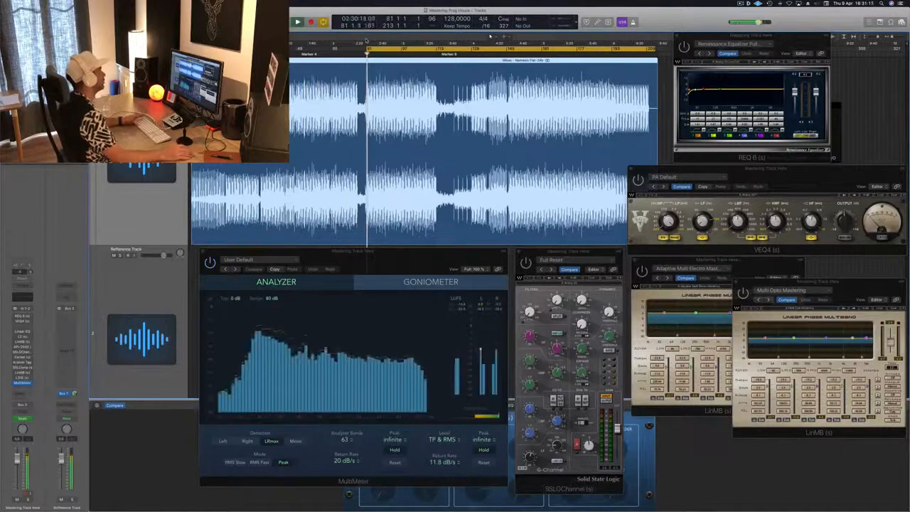
pyautogui.press('space')
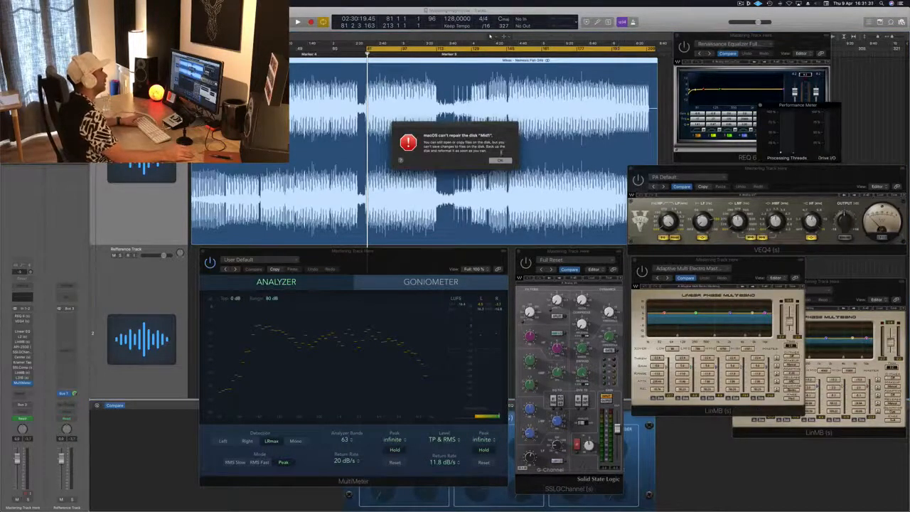
# Step: Dismiss the disk warning, shorten the cycle range to end at bar 112, and play the looped section
pyautogui.click(499, 160)
pyautogui.moveTo(655, 50); pyautogui.dragTo(434, 50)
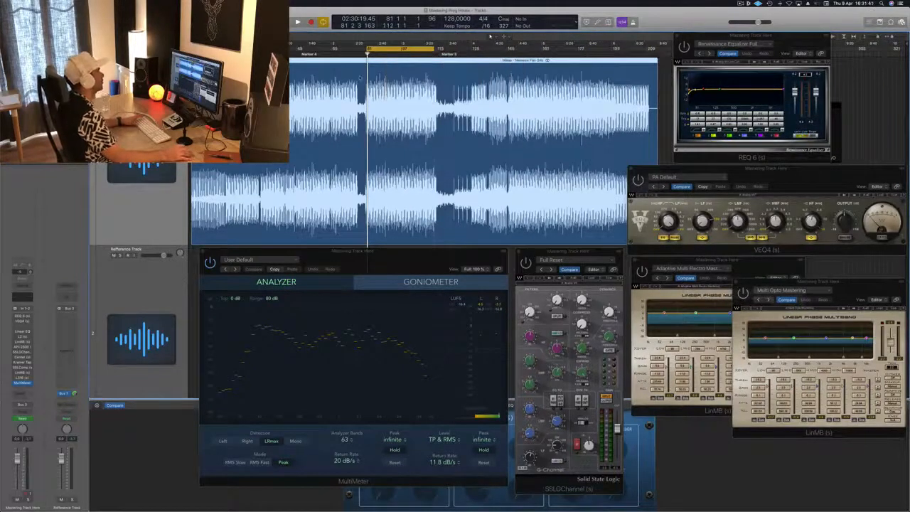
pyautogui.press('space')
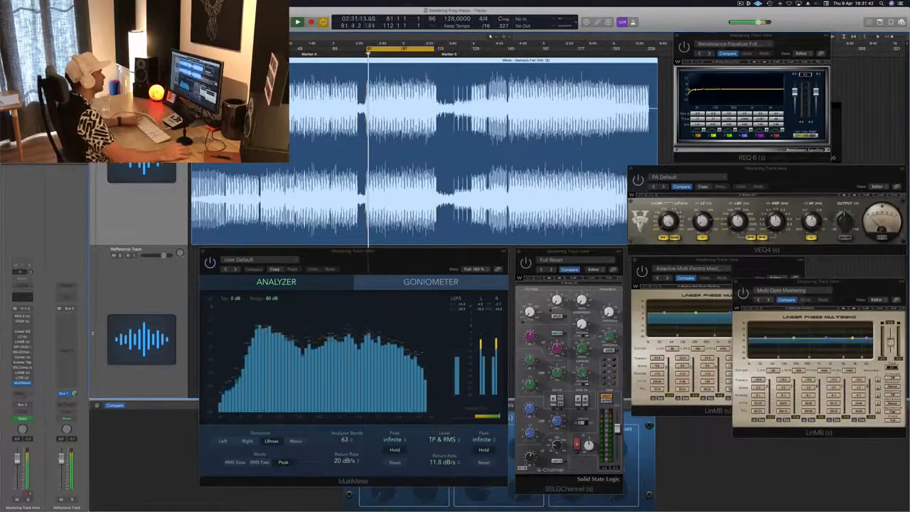
pyautogui.press('space')
pyautogui.press('space')
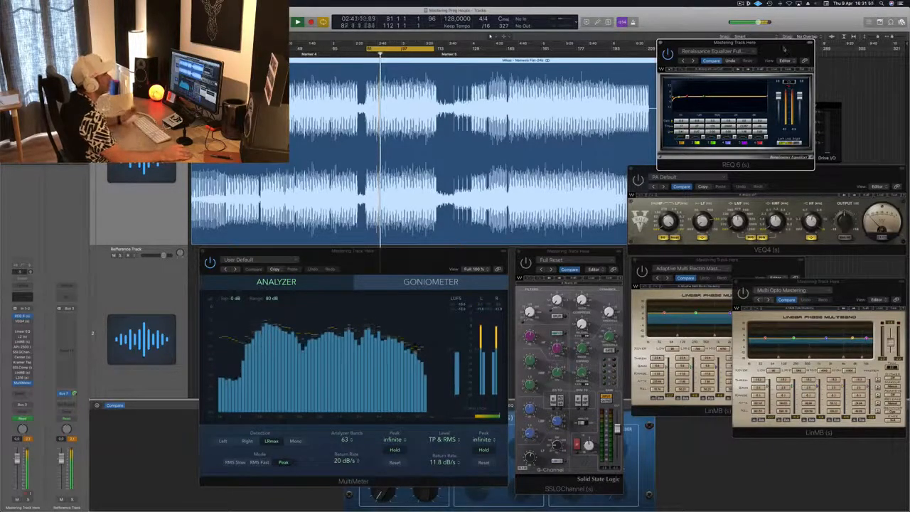
# Step: Position the REQ 6 equalizer window just above the VEQ4 and bring the VEQ4 window to the front
pyautogui.moveTo(784, 47); pyautogui.dragTo(791, 47)
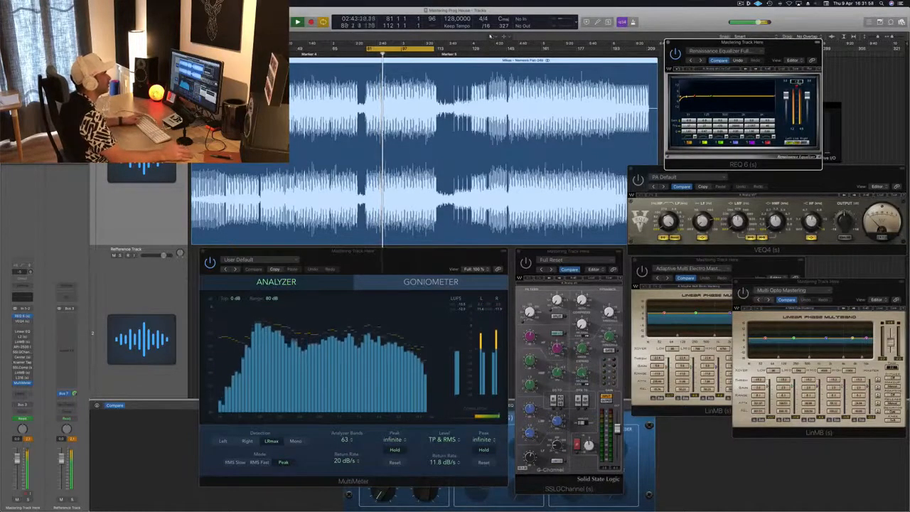
pyautogui.moveTo(792, 47); pyautogui.dragTo(797, 45)
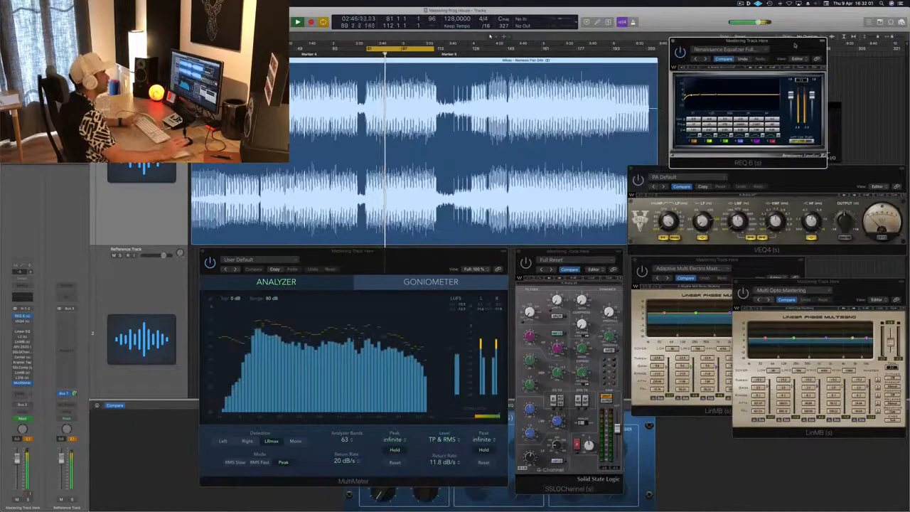
pyautogui.click(774, 169)
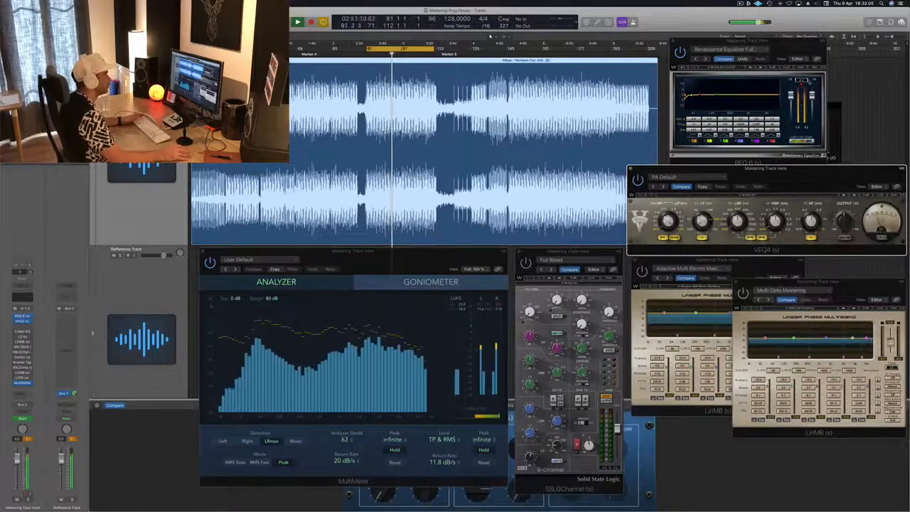
pyautogui.click(797, 44)
pyautogui.click(758, 172)
# Step: Restart the loop from bar 81 and reposition the VEQ4 equalizer window below the REQ 6
pyautogui.press('space')
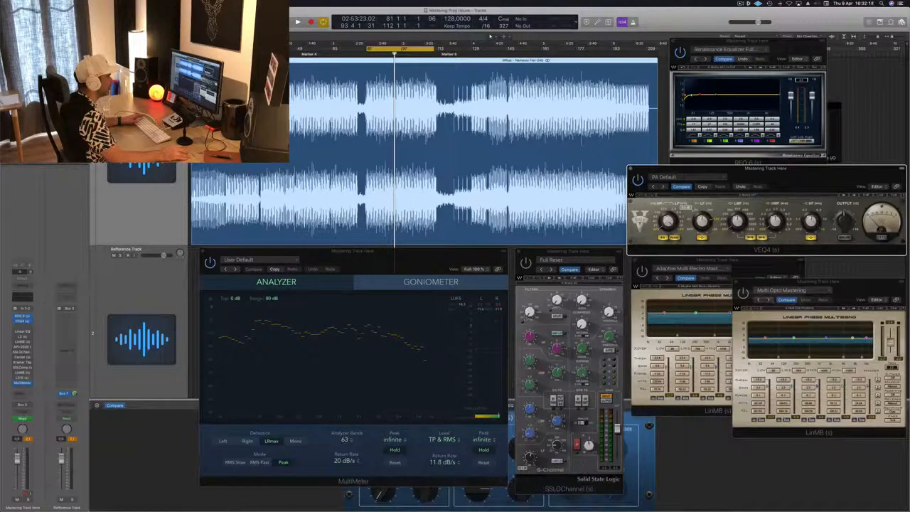
pyautogui.press('space')
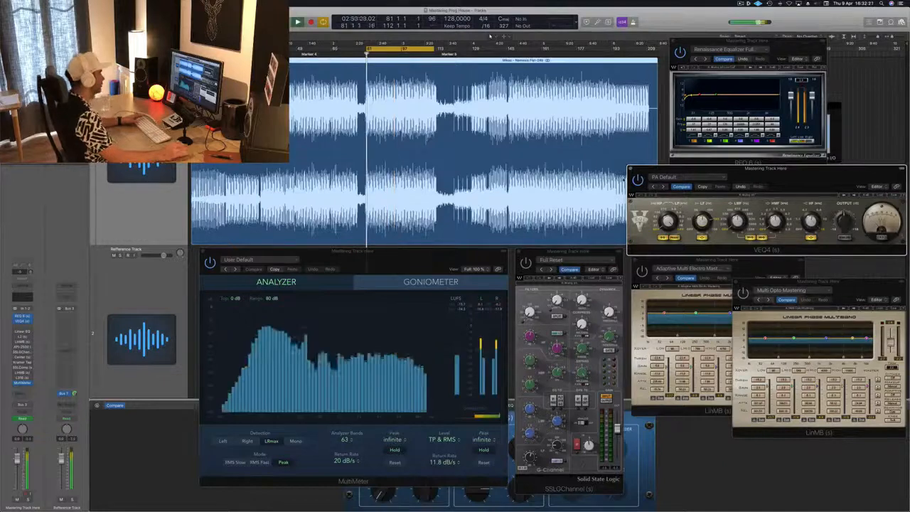
pyautogui.moveTo(792, 172); pyautogui.dragTo(784, 173)
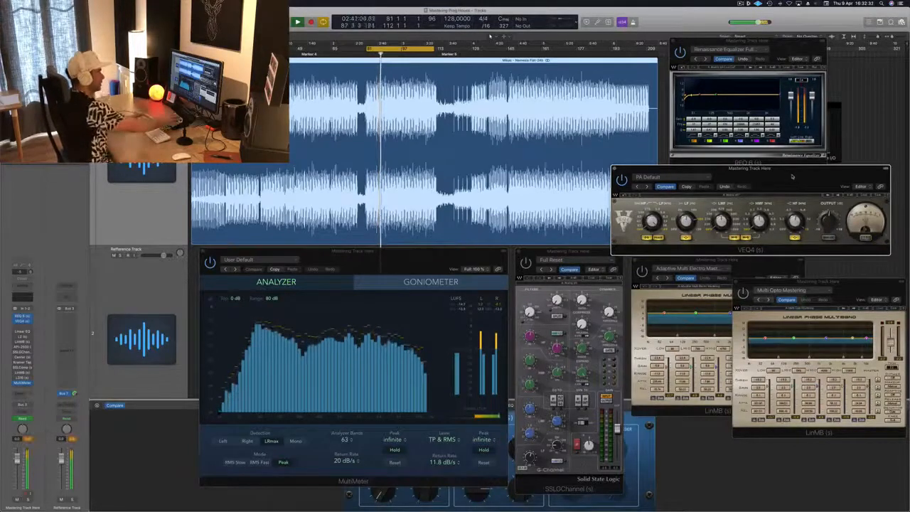
pyautogui.moveTo(792, 176); pyautogui.dragTo(843, 175)
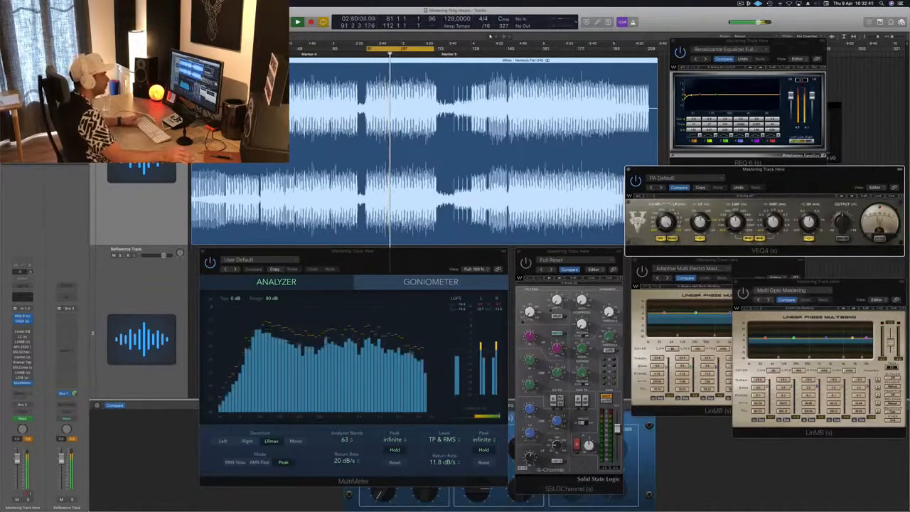
pyautogui.moveTo(847, 173); pyautogui.dragTo(846, 170)
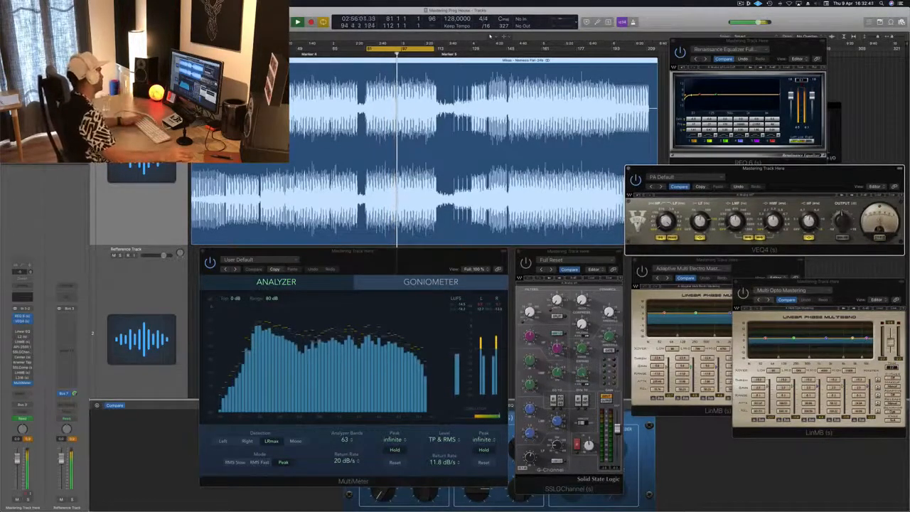
# Step: Open the L2 Ultramaximizer from the mastering channel's inserts, switch it on, and close its window
pyautogui.click(22, 337)
pyautogui.moveTo(599, 173); pyautogui.dragTo(789, 175)
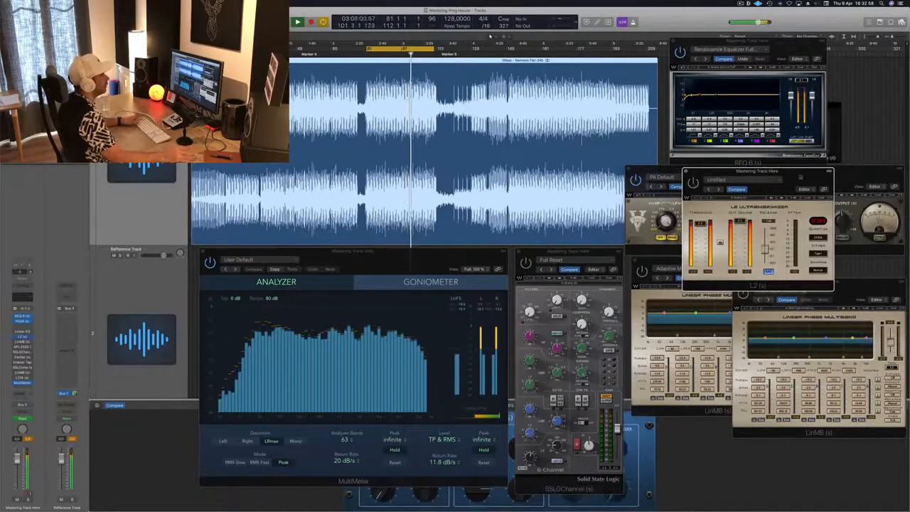
pyautogui.moveTo(794, 179); pyautogui.dragTo(780, 192)
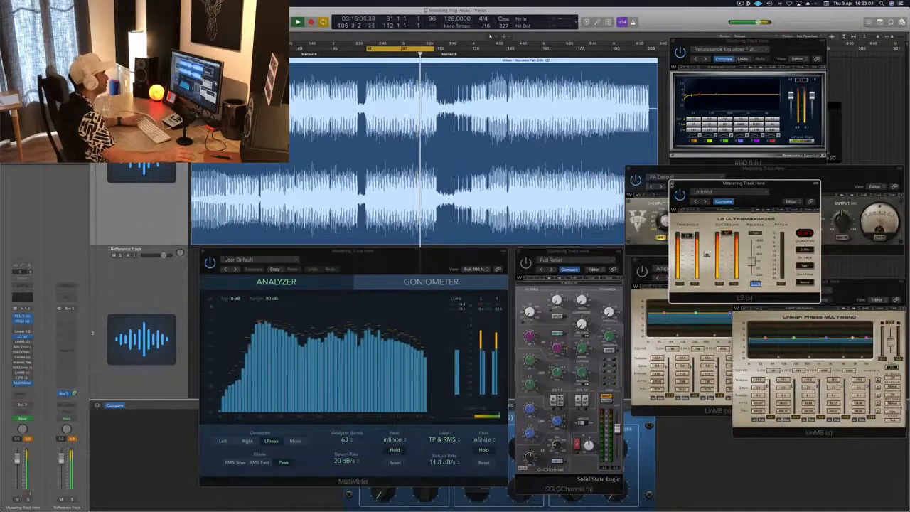
pyautogui.click(671, 184)
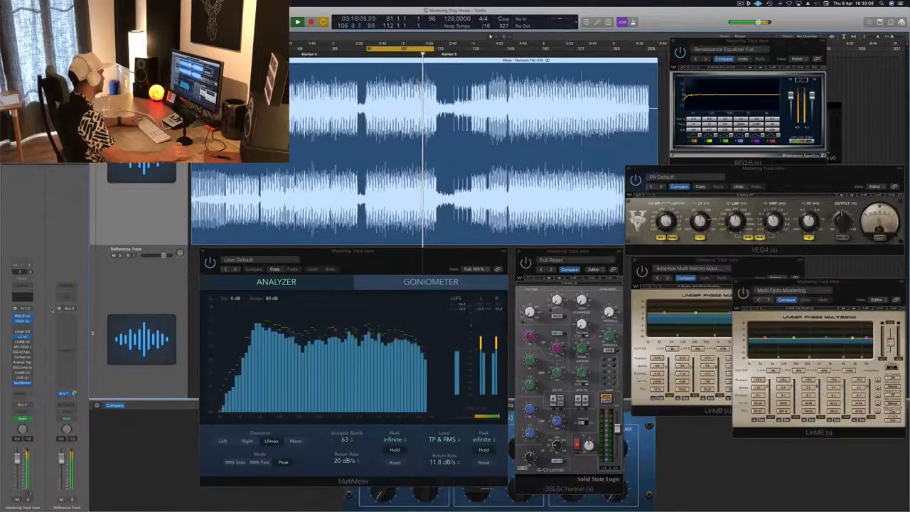
# Step: Bring the Adaptive Multi Electro Mastering LinMB window forward and move it clear of the second LinMB
pyautogui.click(22, 342)
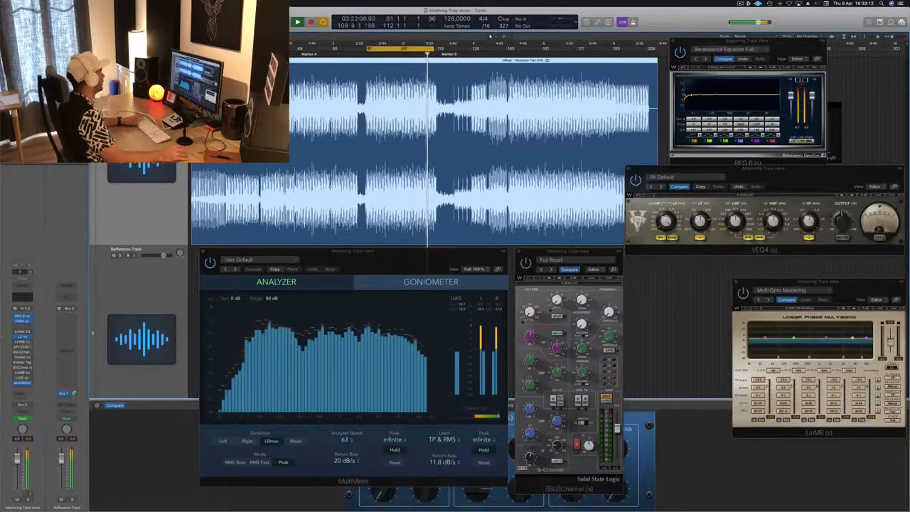
pyautogui.click(22, 341)
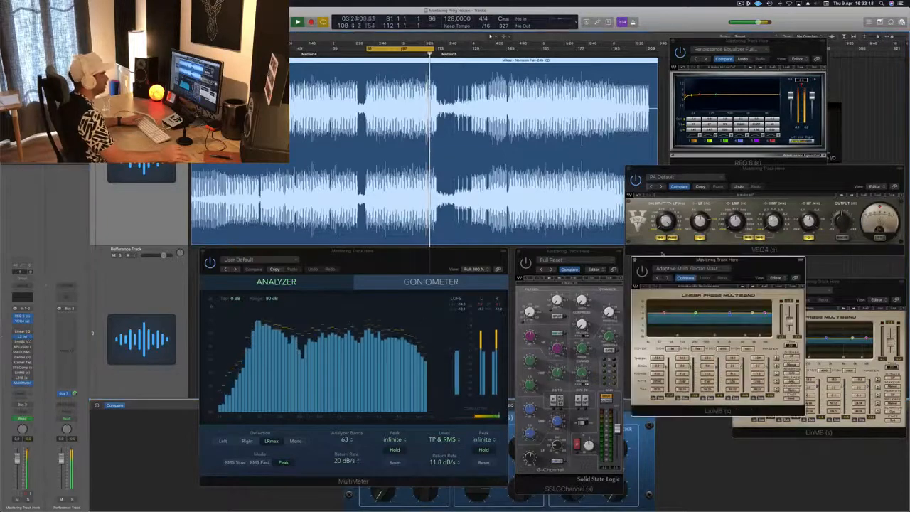
pyautogui.moveTo(764, 268); pyautogui.dragTo(684, 269)
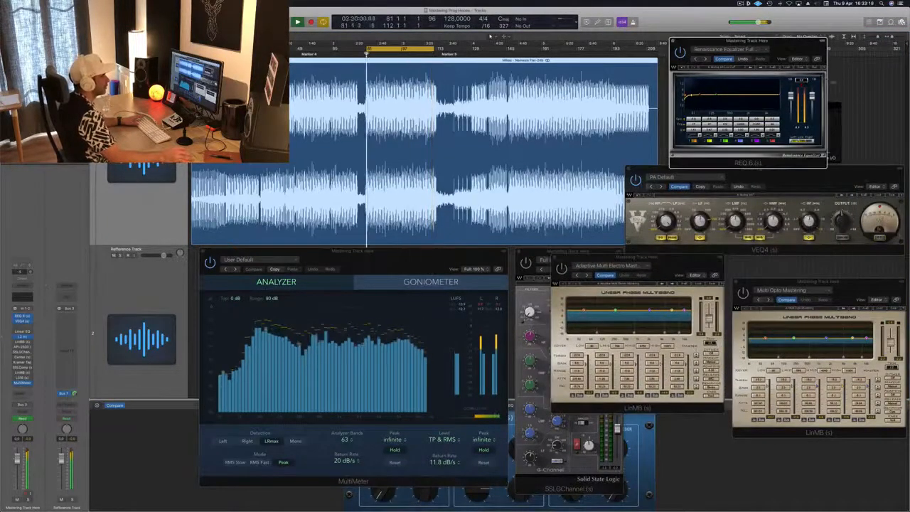
# Step: Bring the VEQ4 window to the front and extend the end of the cycle range to bar 155
pyautogui.click(764, 169)
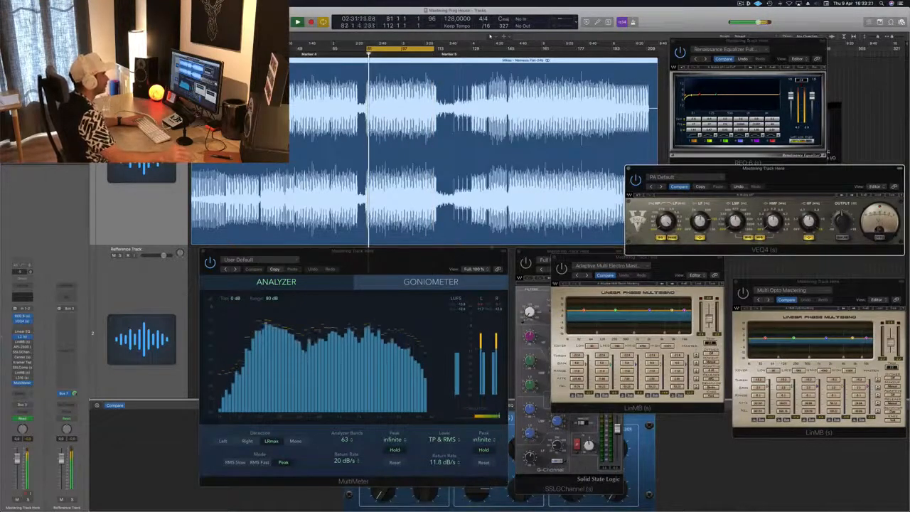
pyautogui.moveTo(433, 49); pyautogui.dragTo(528, 49)
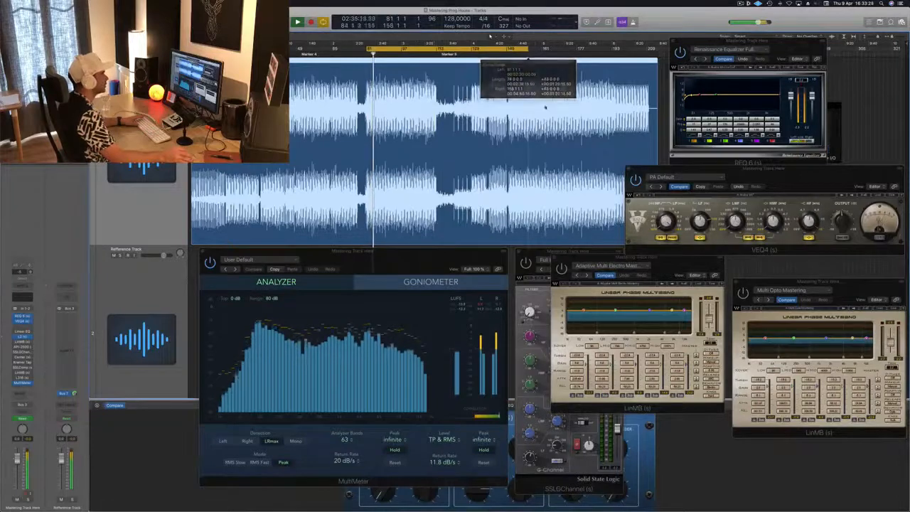
# Step: Switch on the Adaptive Multi Electro Mastering LinMB and reposition its window between the analyzer and the second LinMB
pyautogui.moveTo(677, 253); pyautogui.dragTo(681, 277)
pyautogui.moveTo(576, 265); pyautogui.dragTo(568, 263)
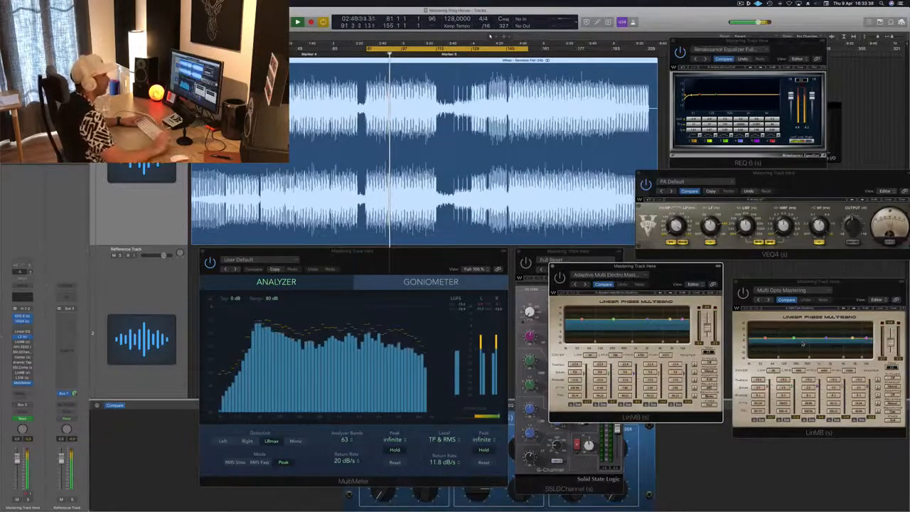
pyautogui.moveTo(716, 275); pyautogui.dragTo(683, 253)
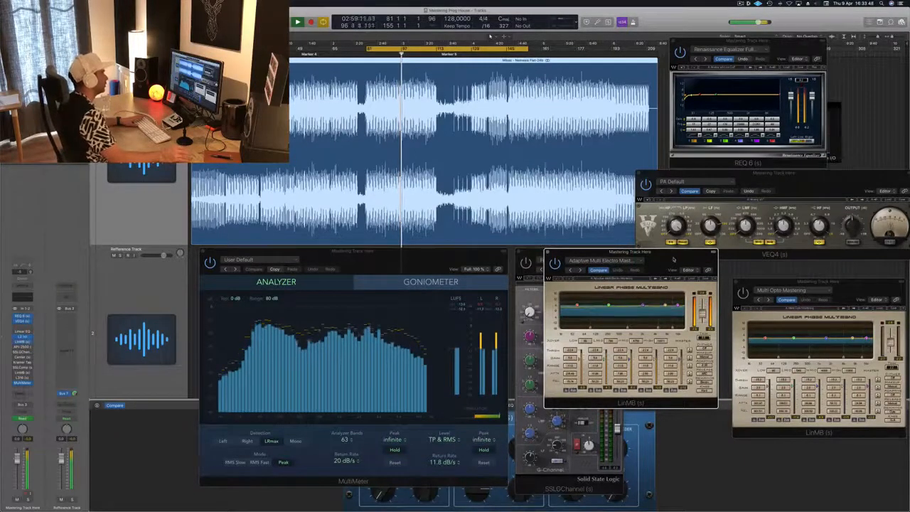
pyautogui.moveTo(678, 261); pyautogui.dragTo(681, 260)
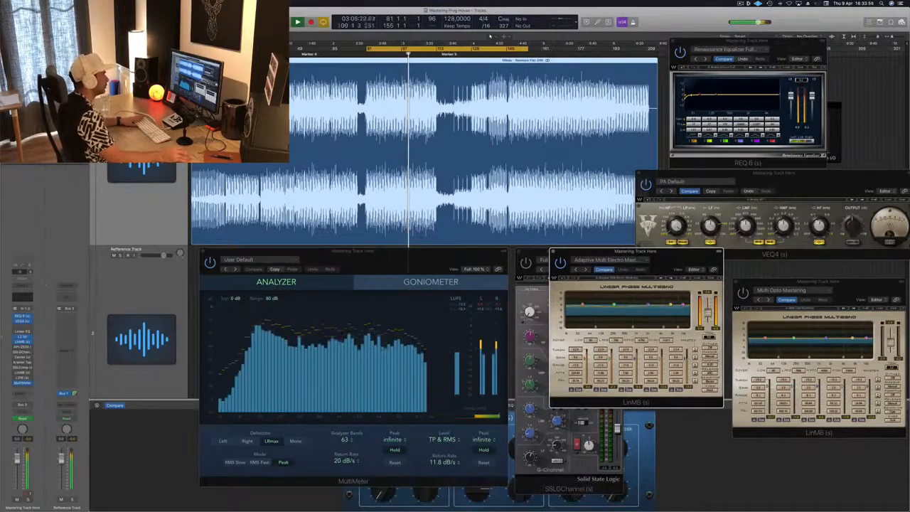
pyautogui.moveTo(686, 262); pyautogui.dragTo(672, 263)
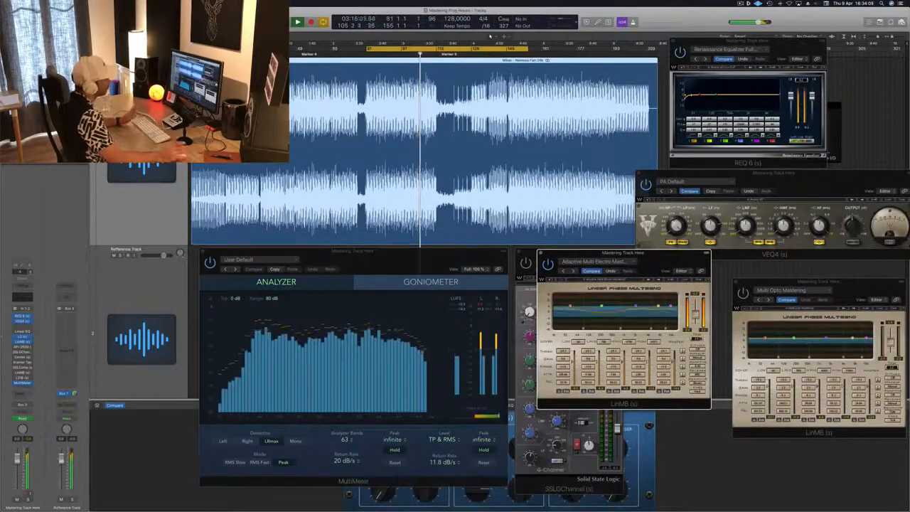
pyautogui.moveTo(648, 258); pyautogui.dragTo(680, 270)
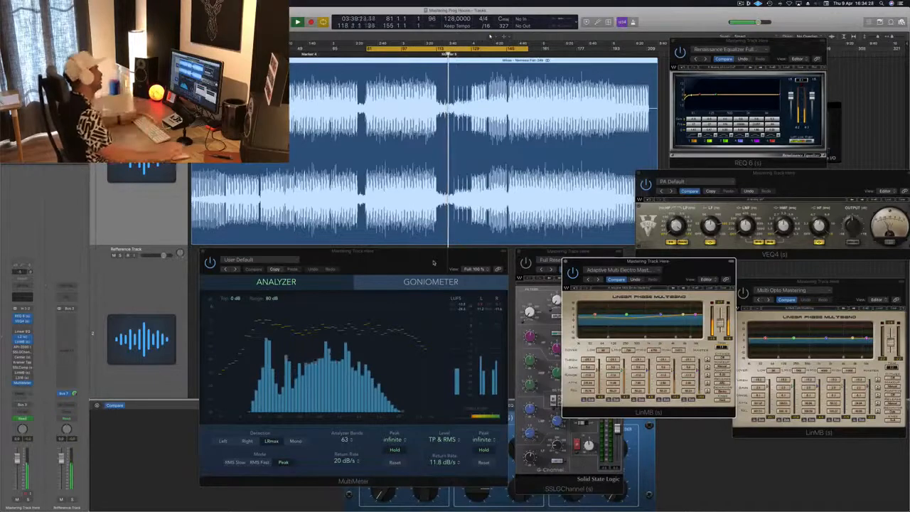
# Step: Move the Adaptive Multi Electro Mastering LinMB window alongside the Multi Opto Mastering LinMB
pyautogui.moveTo(688, 268); pyautogui.dragTo(685, 274)
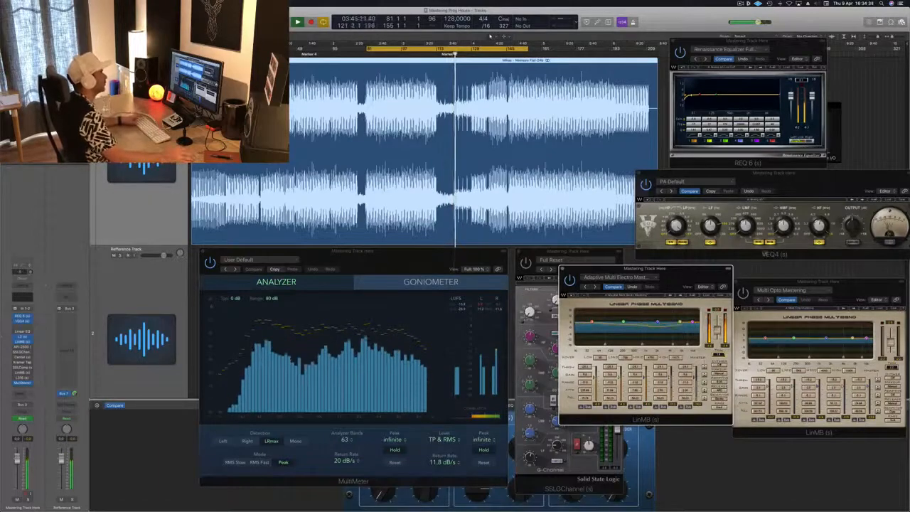
pyautogui.moveTo(699, 274)
pyautogui.mouseDown()
pyautogui.moveTo(664, 294)
pyautogui.moveTo(692, 289)
pyautogui.mouseUp()
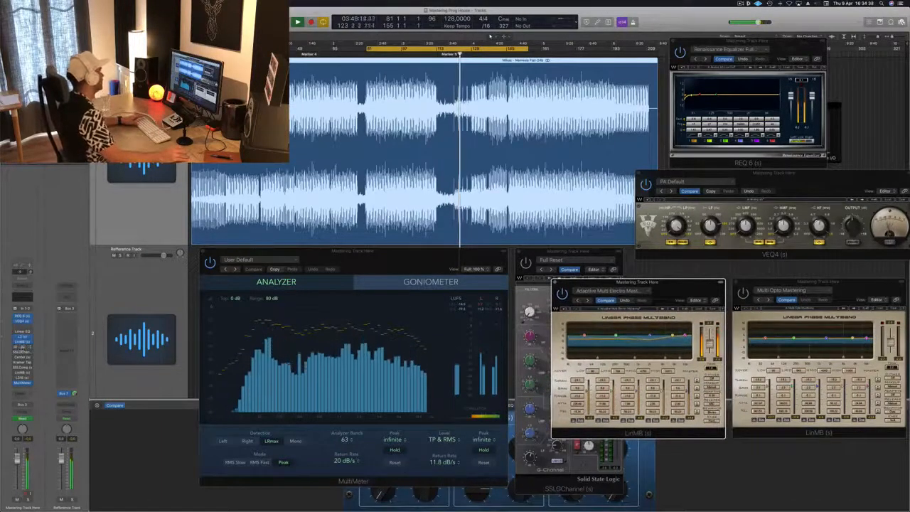
# Step: Open the API-2500 compressor from the mastering channel's inserts, switch it on, and close its window
pyautogui.click(22, 348)
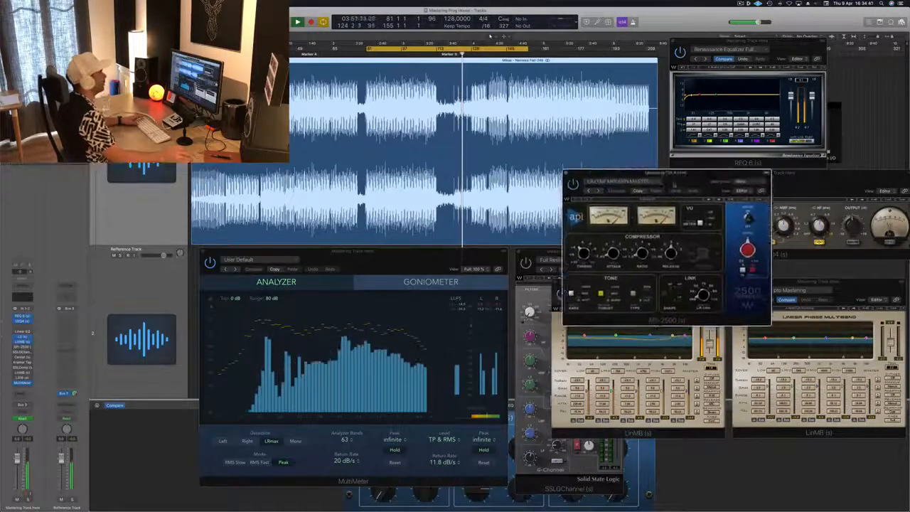
pyautogui.moveTo(682, 196); pyautogui.dragTo(665, 209)
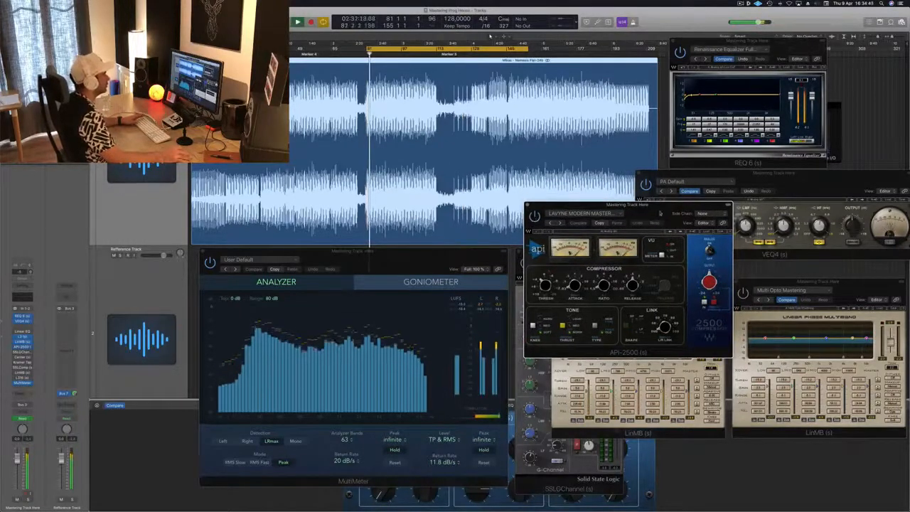
pyautogui.moveTo(647, 214); pyautogui.dragTo(676, 262)
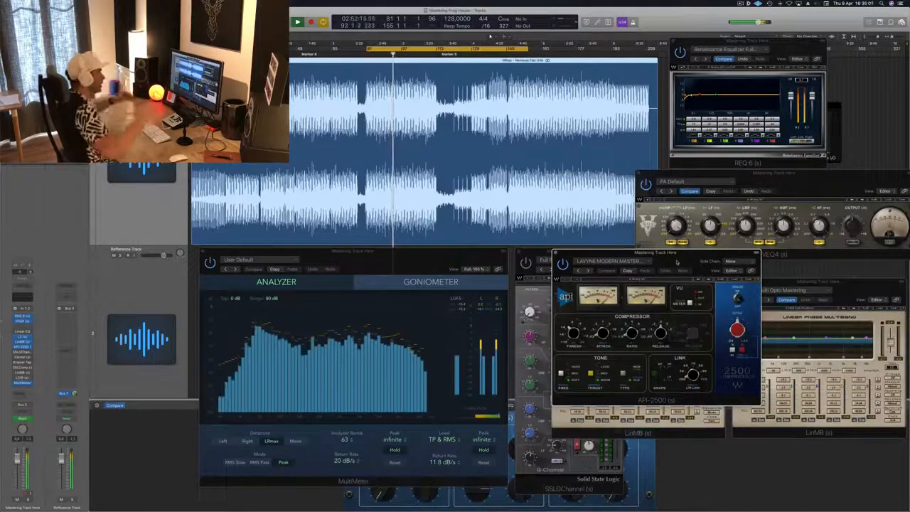
pyautogui.moveTo(676, 262); pyautogui.dragTo(693, 275)
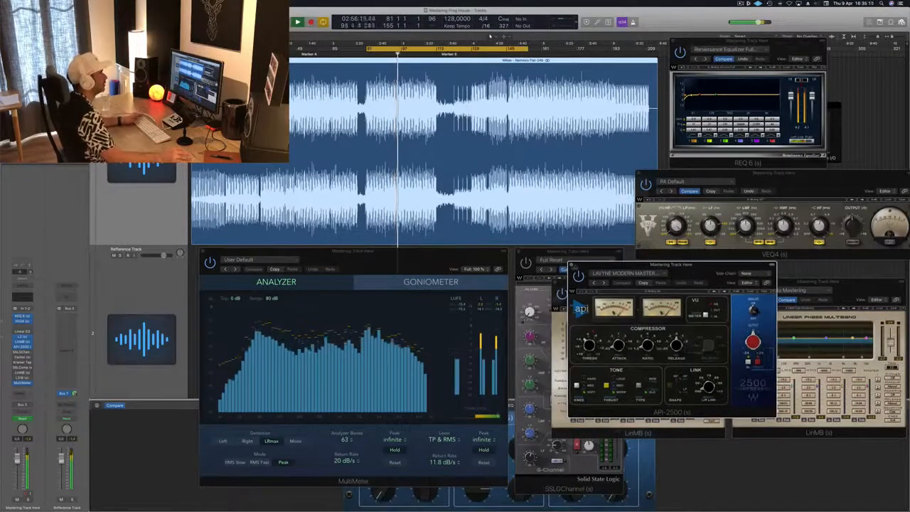
pyautogui.click(571, 265)
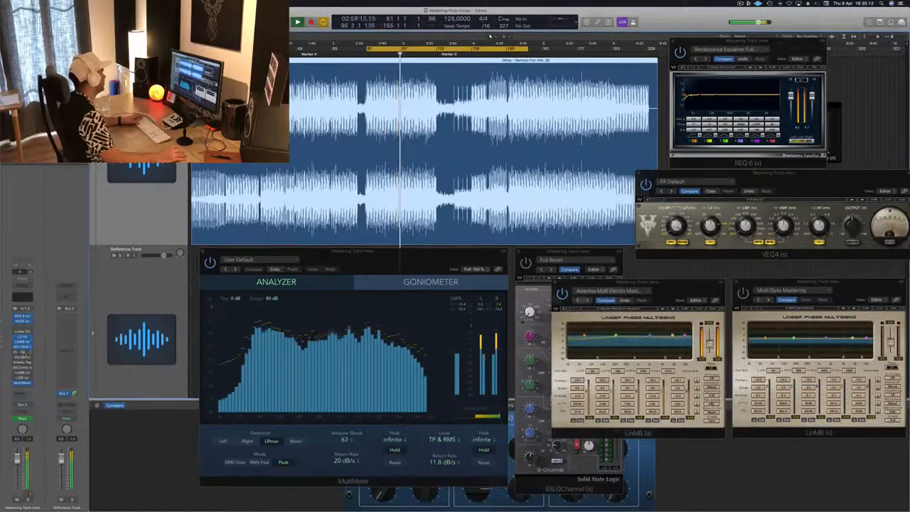
# Step: Bring the SSLGChannel window to the front, switch the plug-in on, and align it beside the analyzer
pyautogui.click(24, 353)
pyautogui.click(23, 352)
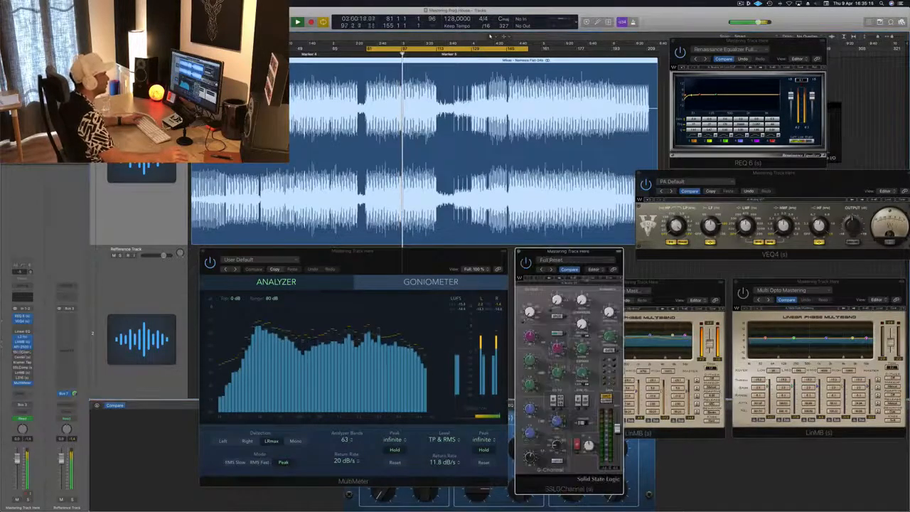
pyautogui.moveTo(589, 251); pyautogui.dragTo(588, 249)
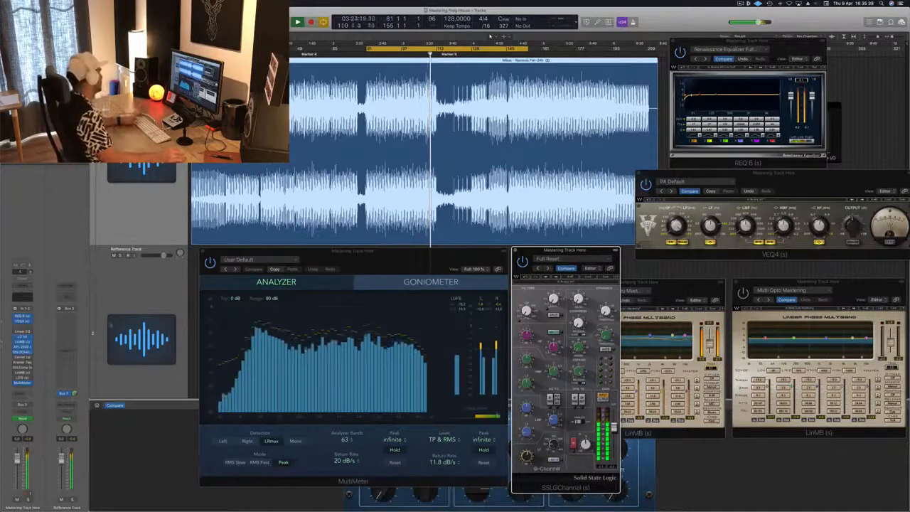
# Step: Open the Center plug-in from the mastering channel's inserts, place it beside the SSLGChannel, and switch it on
pyautogui.click(21, 358)
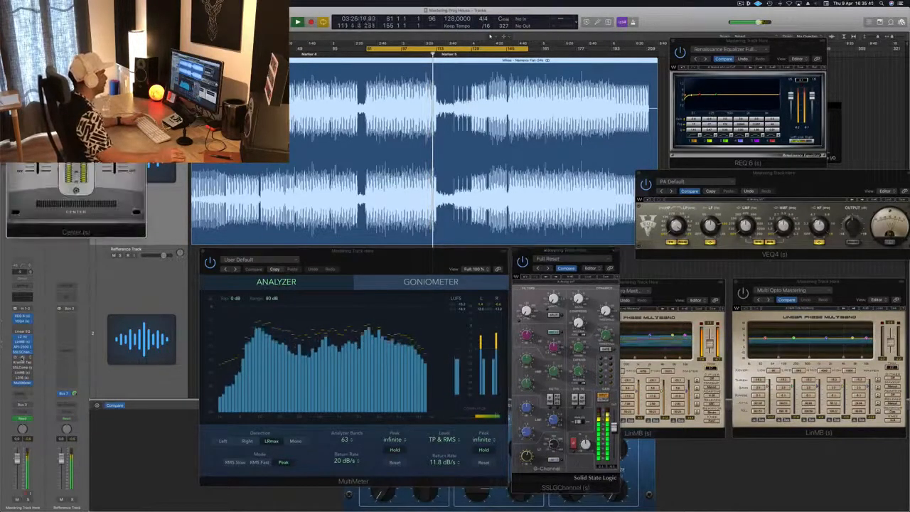
pyautogui.moveTo(119, 24); pyautogui.dragTo(735, 258)
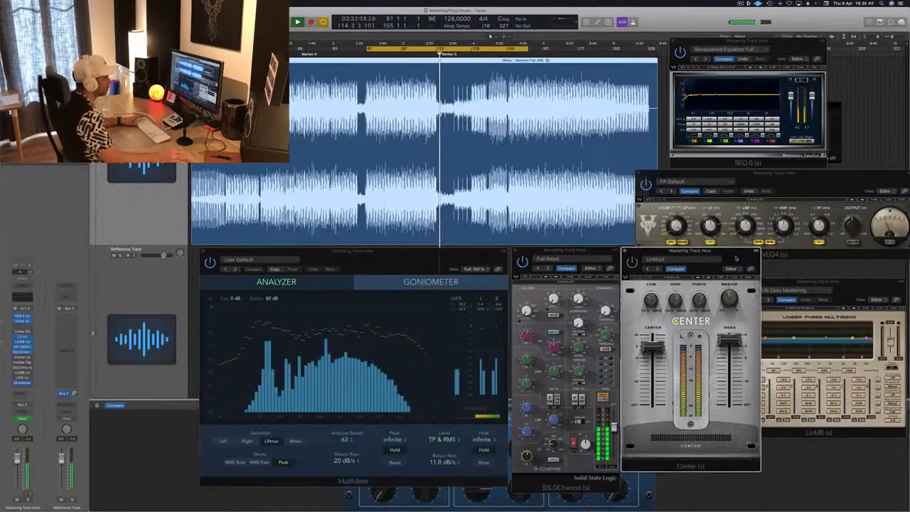
pyautogui.press('space')
pyautogui.press('space')
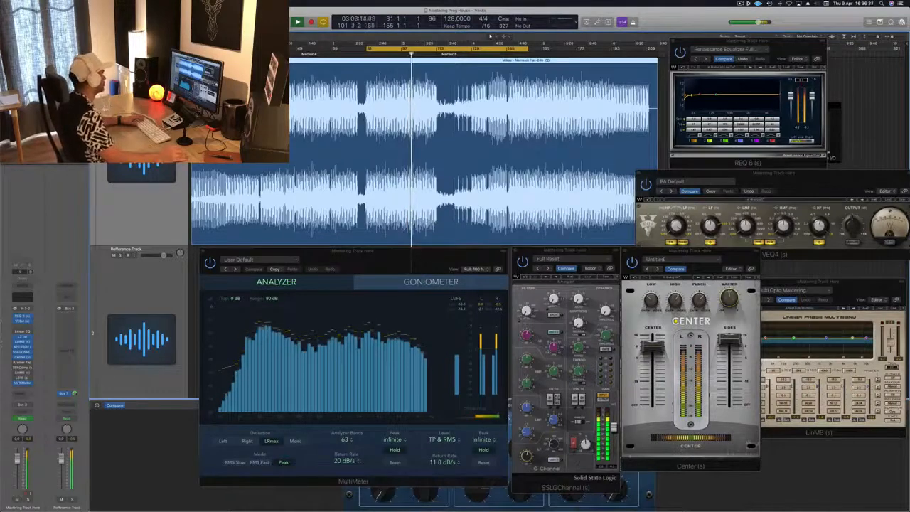
# Step: Open and switch on Kramer Tape in the mastering chain, close its window, and restart playback
pyautogui.click(23, 363)
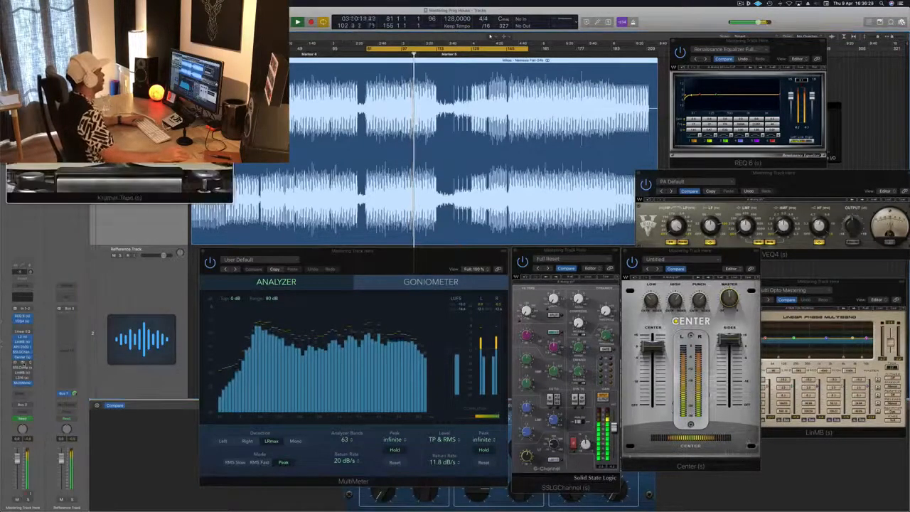
pyautogui.moveTo(143, 24); pyautogui.dragTo(507, 283)
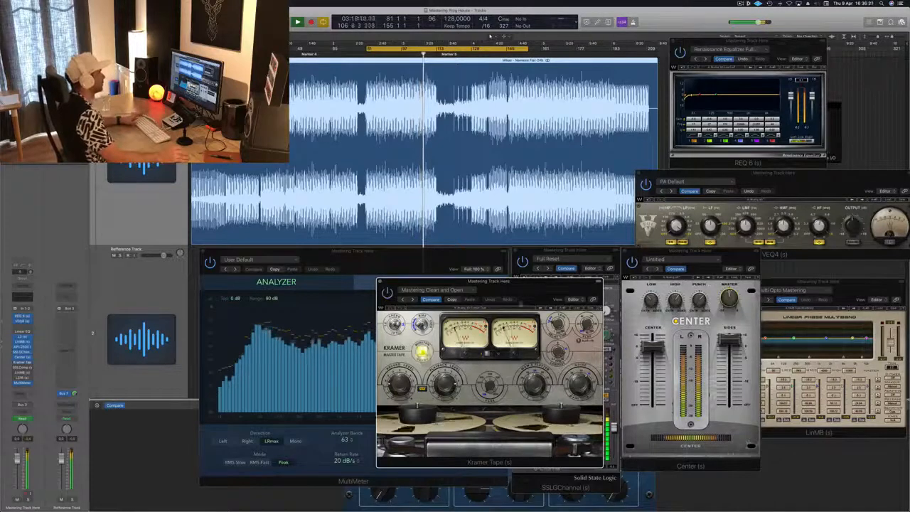
pyautogui.moveTo(544, 289)
pyautogui.mouseDown()
pyautogui.moveTo(563, 291)
pyautogui.moveTo(551, 294)
pyautogui.mouseUp()
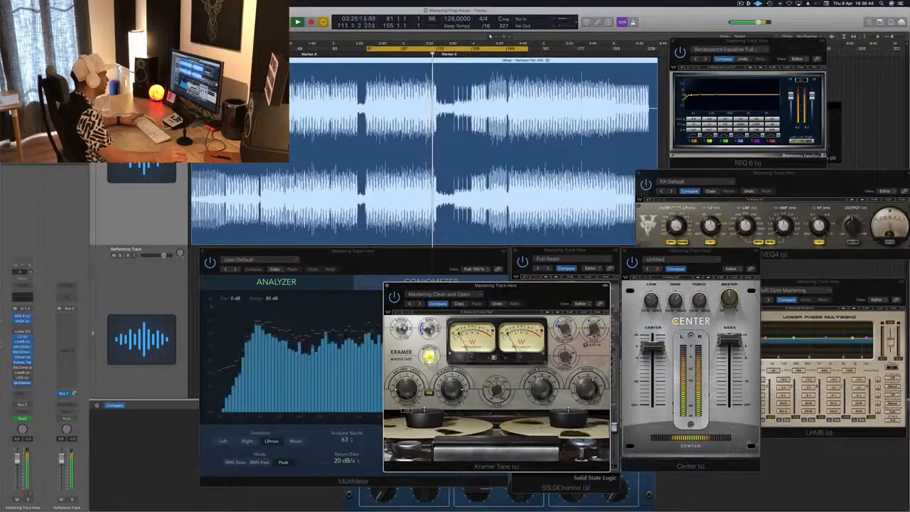
pyautogui.moveTo(387, 287); pyautogui.dragTo(368, 291)
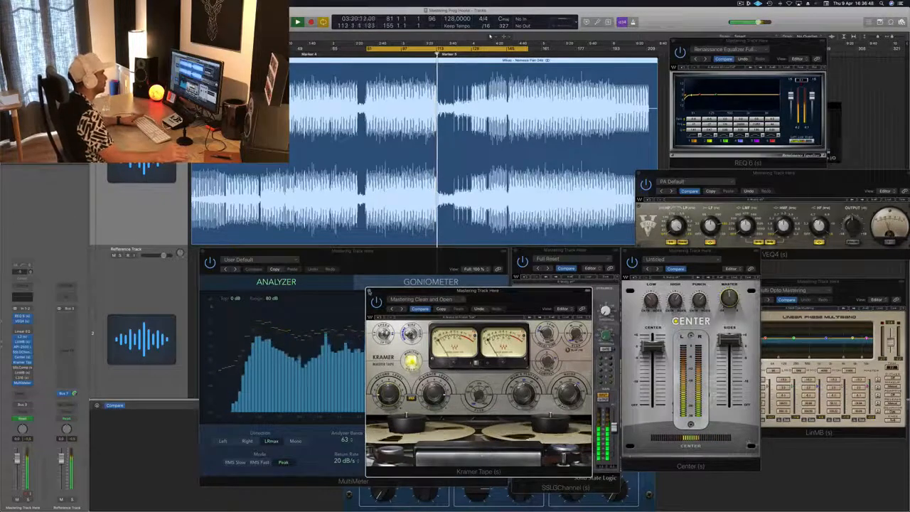
pyautogui.click(369, 292)
pyautogui.press('space')
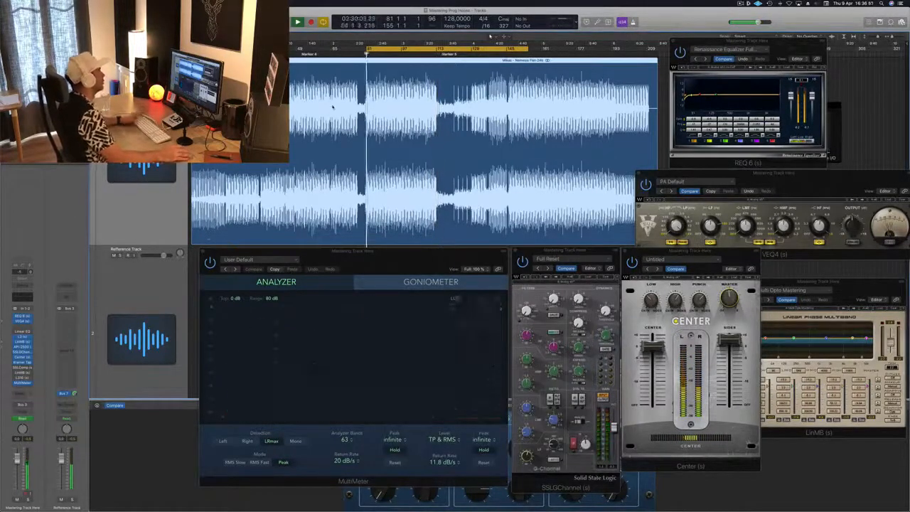
pyautogui.press('space')
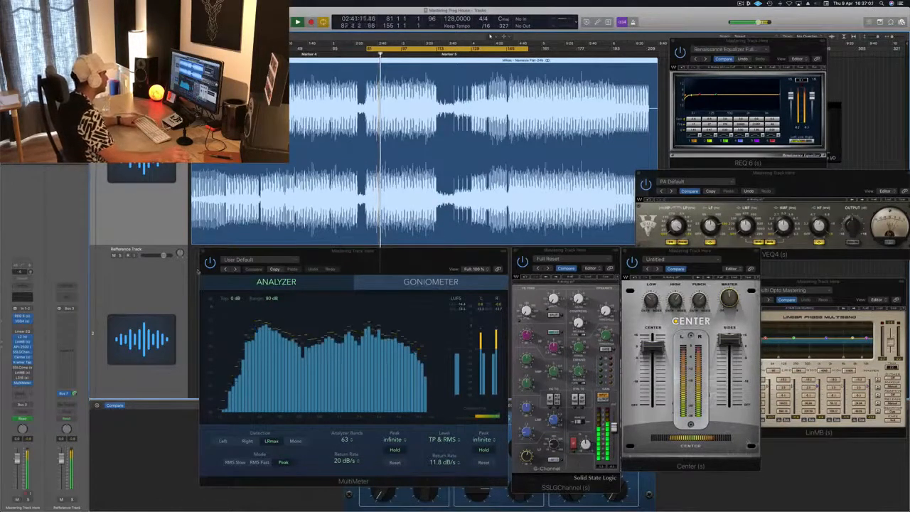
# Step: Open SSLComp from the mastering channel's inserts, switch it on, and place its window over the edge of Center
pyautogui.click(23, 369)
pyautogui.moveTo(39, 16); pyautogui.dragTo(691, 278)
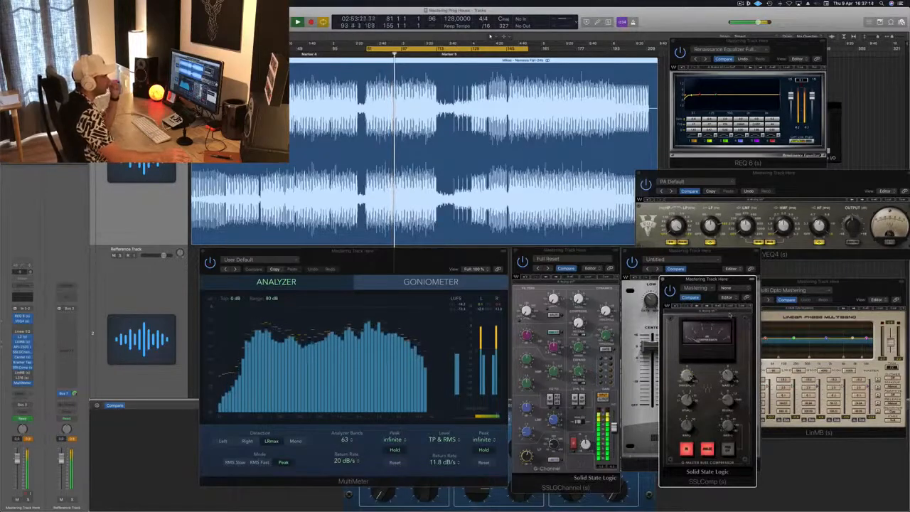
pyautogui.moveTo(725, 279); pyautogui.dragTo(783, 263)
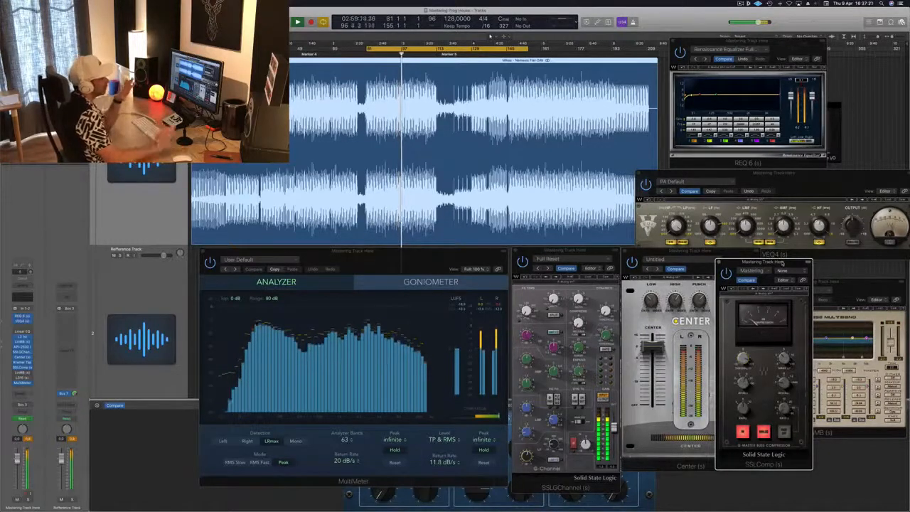
pyautogui.moveTo(786, 263); pyautogui.dragTo(764, 255)
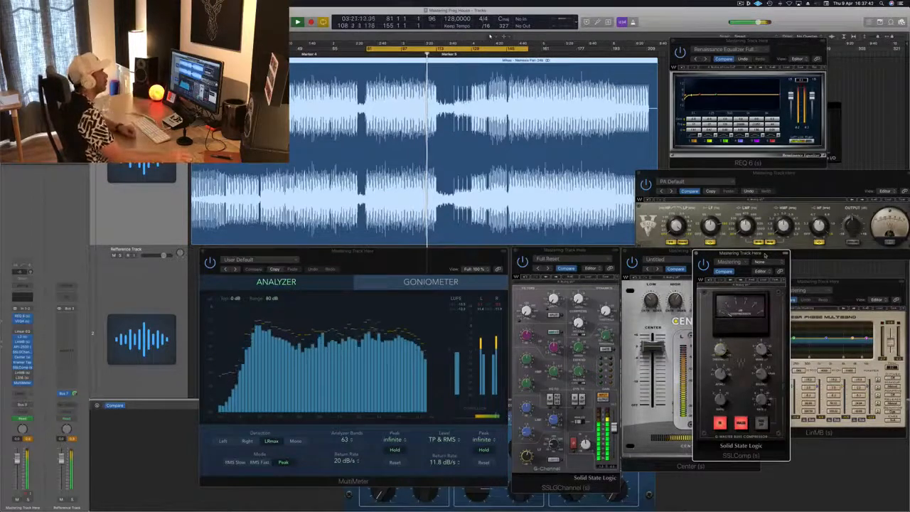
pyautogui.moveTo(765, 255); pyautogui.dragTo(765, 255)
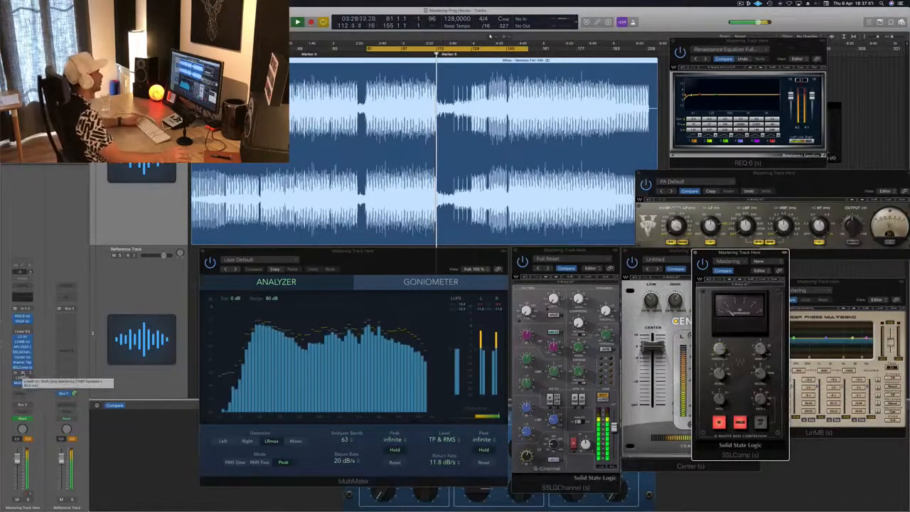
# Step: Extend the start of the cycle range back to bar 1 and restart playback
pyautogui.press('space')
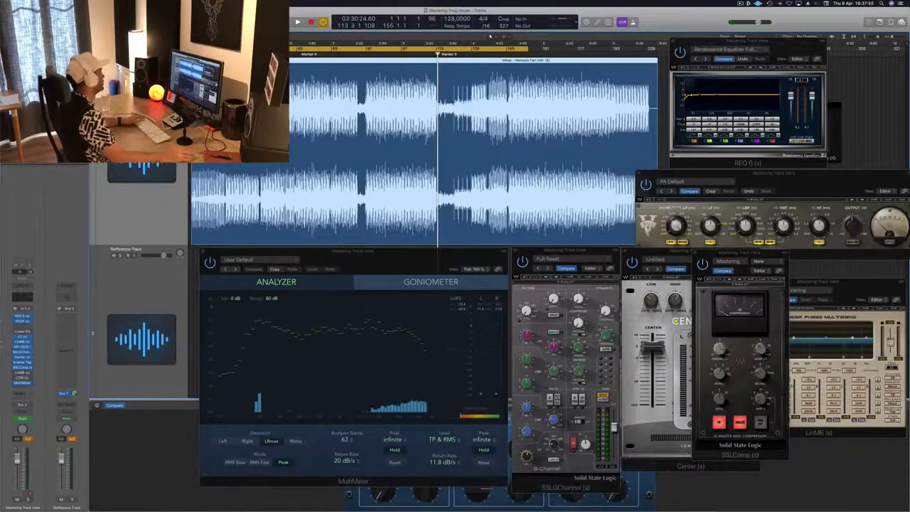
pyautogui.press('space')
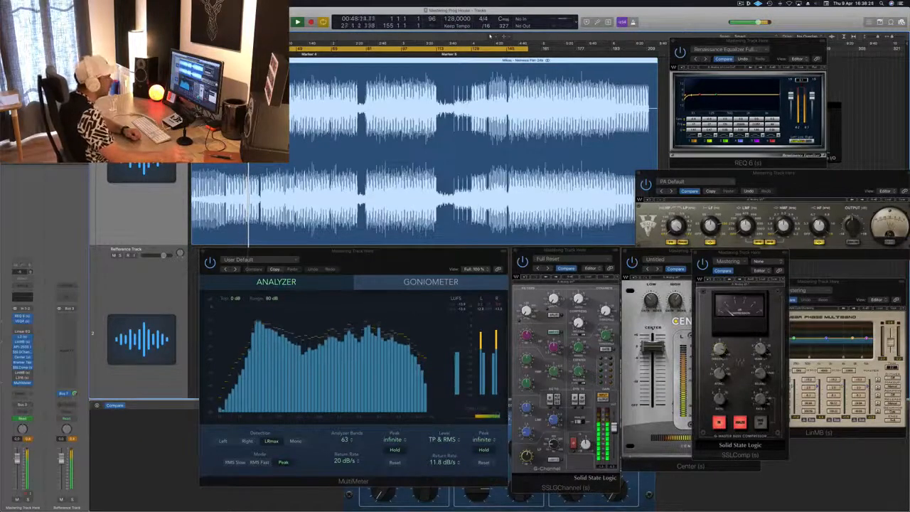
# Step: Adjust the SSLComp make-up gain and reset the analyzer's level readings and the mastering channel's peak display
pyautogui.click(761, 348)
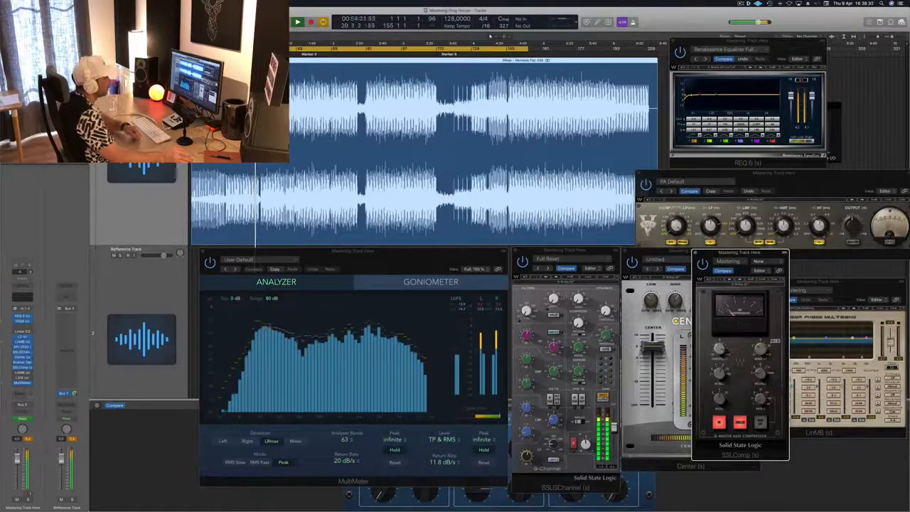
pyautogui.click(466, 313)
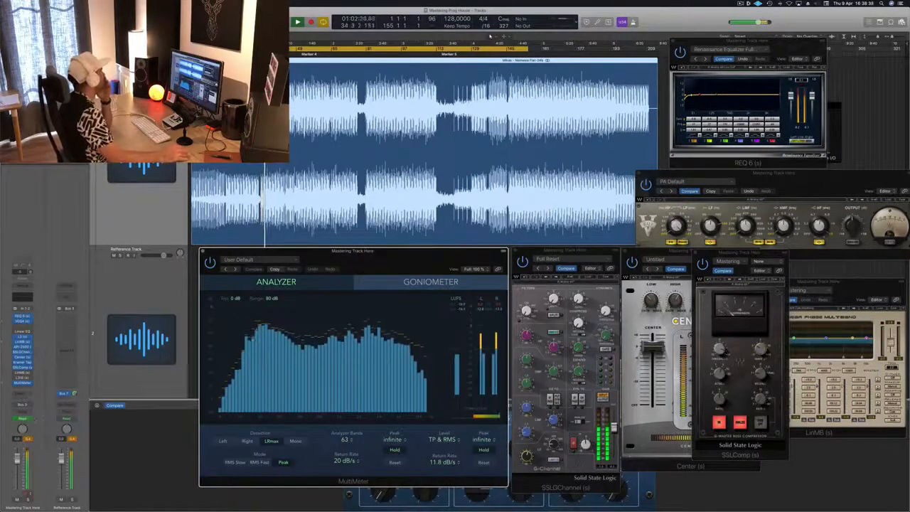
pyautogui.click(29, 440)
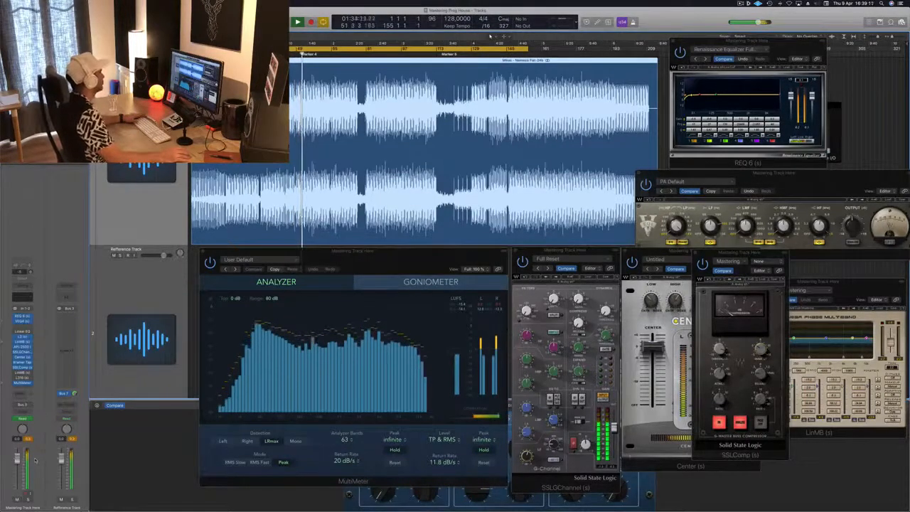
pyautogui.click(763, 349)
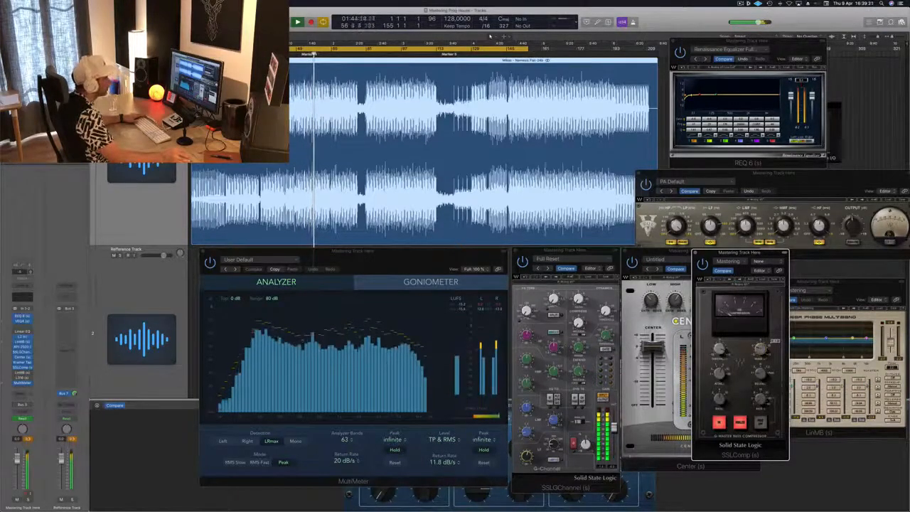
pyautogui.click(139, 201)
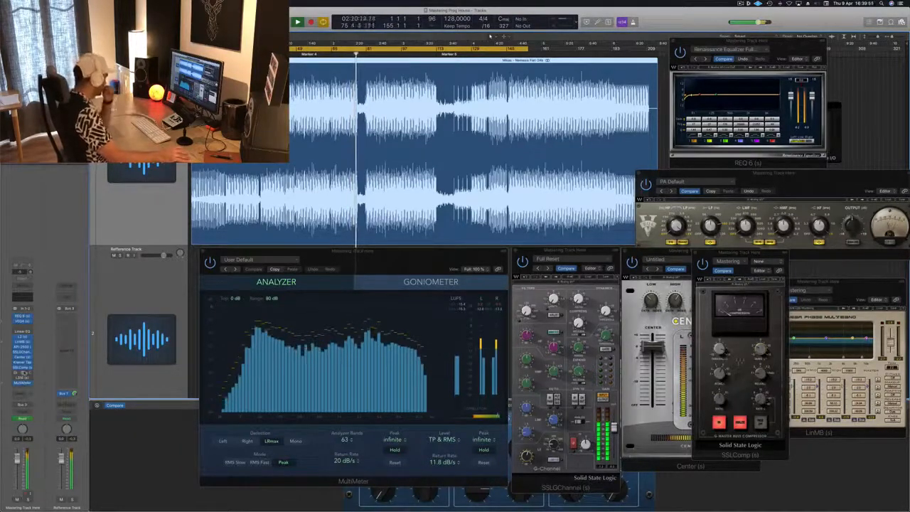
# Step: Bring the Multi Opto Mastering LinMB window forward over the waveform and set the cycle start to bar 81
pyautogui.click(24, 374)
pyautogui.click(24, 374)
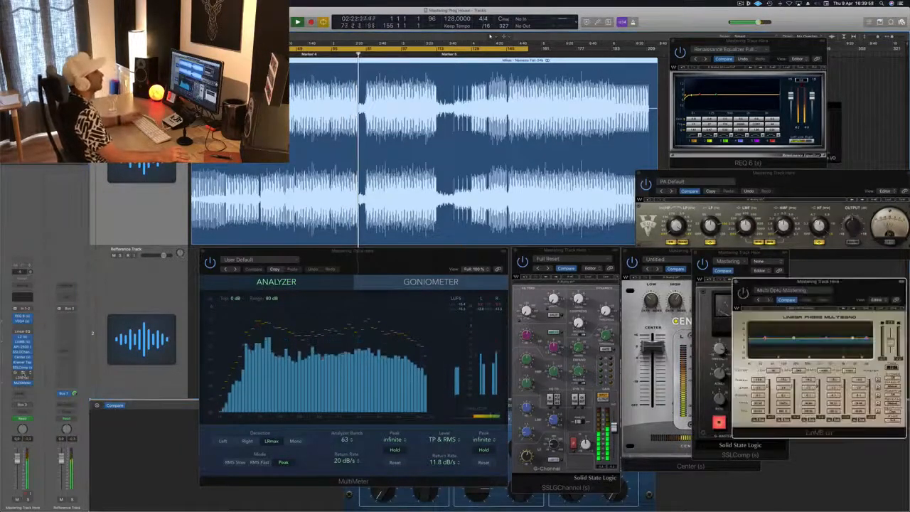
pyautogui.moveTo(860, 289); pyautogui.dragTo(654, 86)
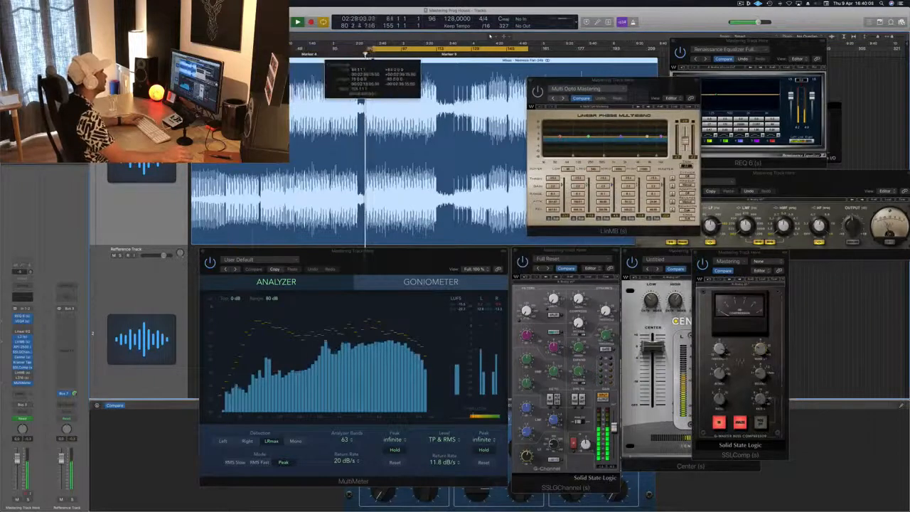
pyautogui.press('c')
pyautogui.press('space')
# Step: Switch on the Multi Opto Mastering LinMB, resume playback, and move its window over the REQ 6 and VEQ4
pyautogui.click(630, 83)
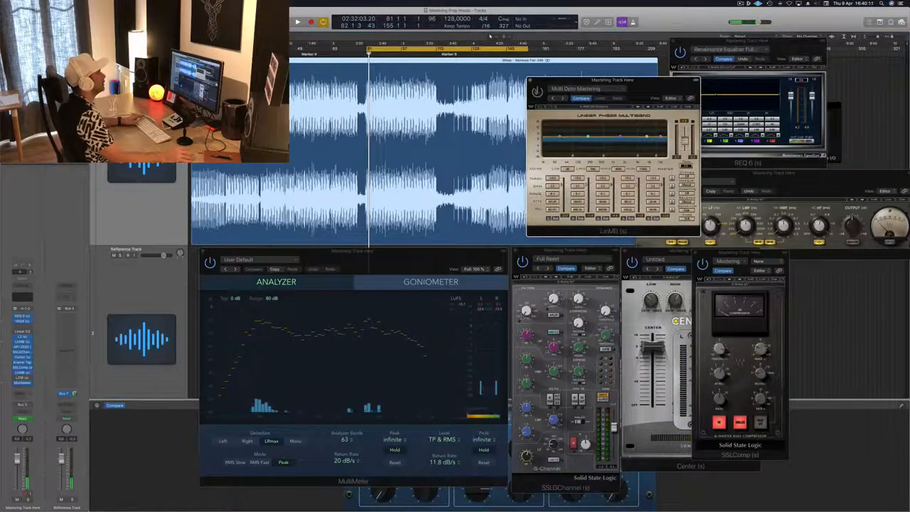
pyautogui.moveTo(650, 86); pyautogui.dragTo(644, 91)
pyautogui.press('space')
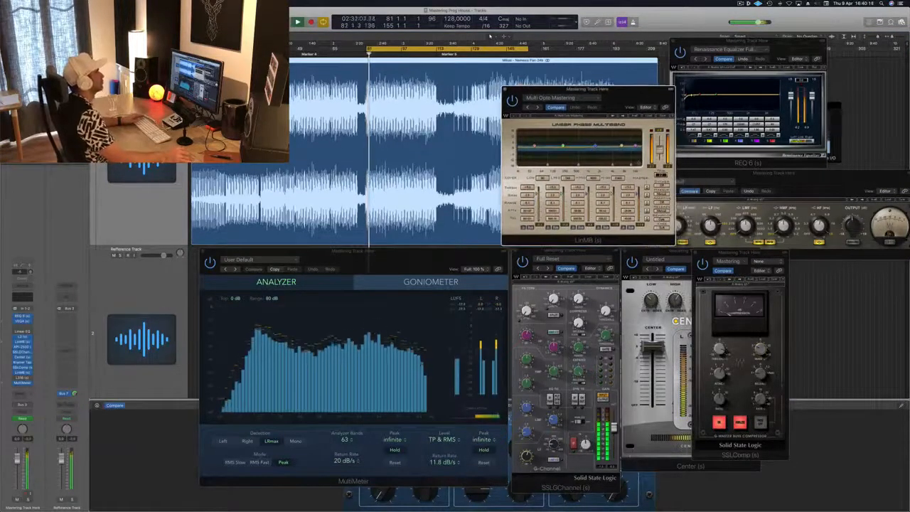
pyautogui.moveTo(646, 94); pyautogui.dragTo(685, 91)
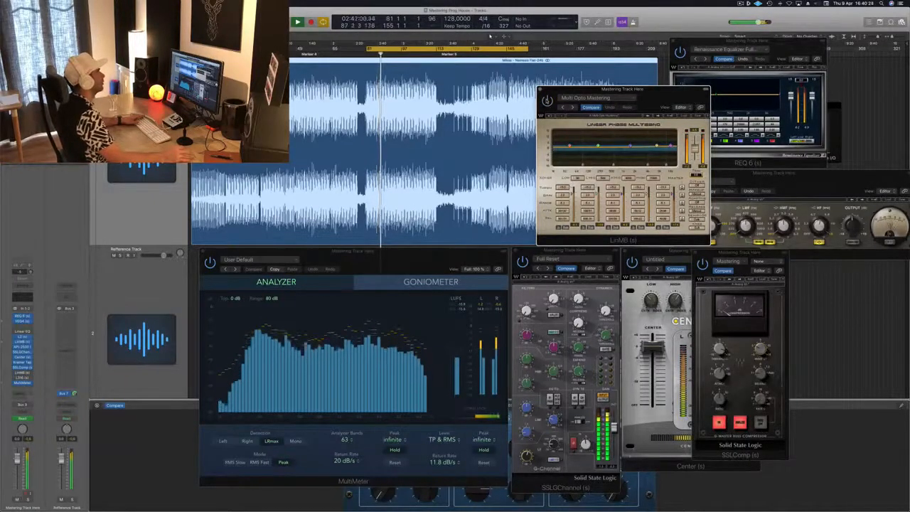
pyautogui.moveTo(678, 96); pyautogui.dragTo(806, 123)
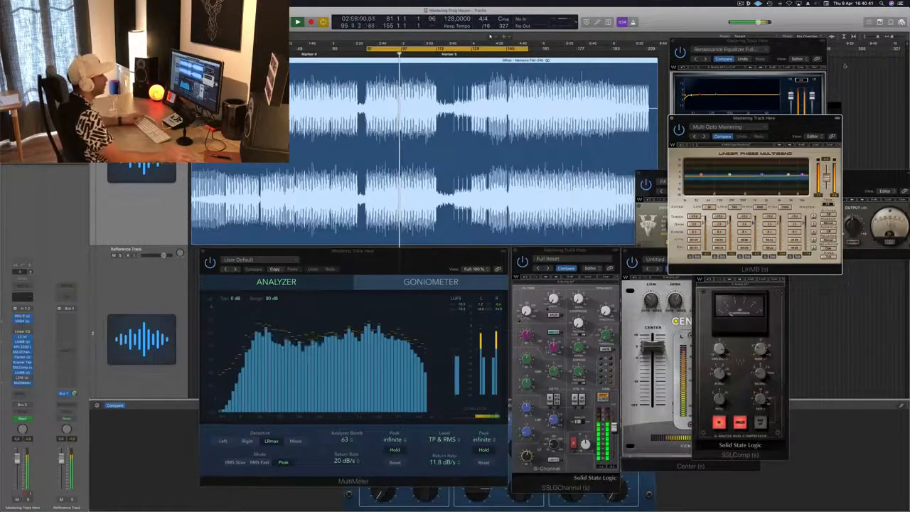
# Step: Move the Multi Opto Mastering LinMB window clear of the VEQ4 and nudge the MultiMeter and SSLGChannel windows away from the Center
pyautogui.moveTo(808, 117); pyautogui.dragTo(799, 48)
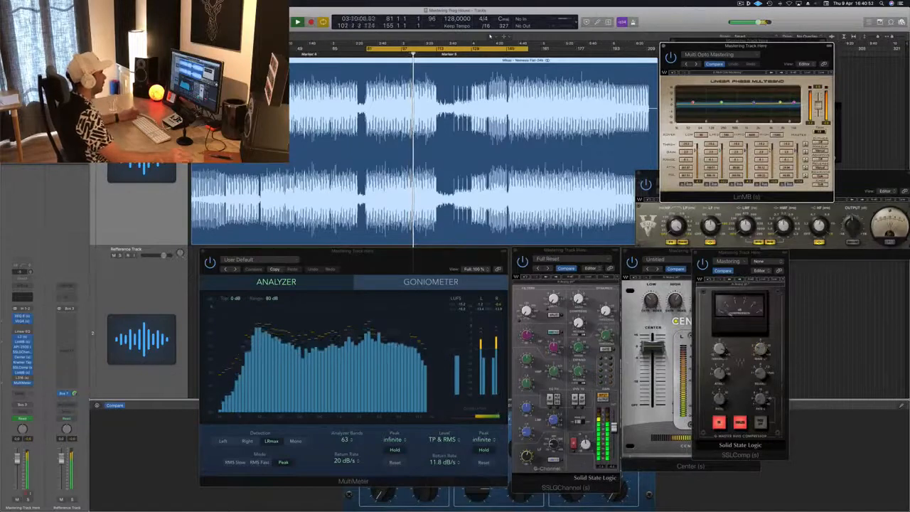
pyautogui.click(423, 259)
pyautogui.moveTo(422, 260); pyautogui.dragTo(416, 258)
pyautogui.click(561, 253)
pyautogui.moveTo(573, 252); pyautogui.dragTo(564, 254)
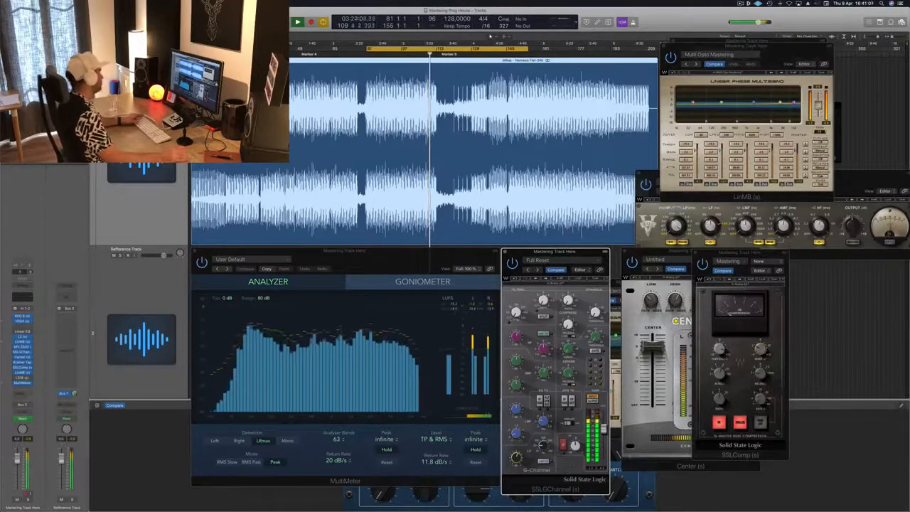
# Step: Open the L316 from the mastering channel's inserts and place its window over the Center and VEQ4, beside the SSLGChannel
pyautogui.click(22, 378)
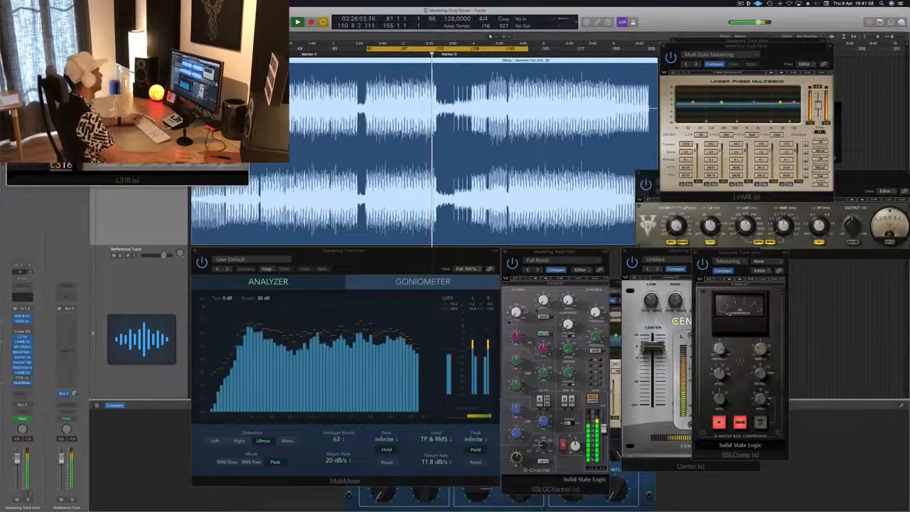
pyautogui.moveTo(154, 29); pyautogui.dragTo(775, 169)
pyautogui.click(740, 3)
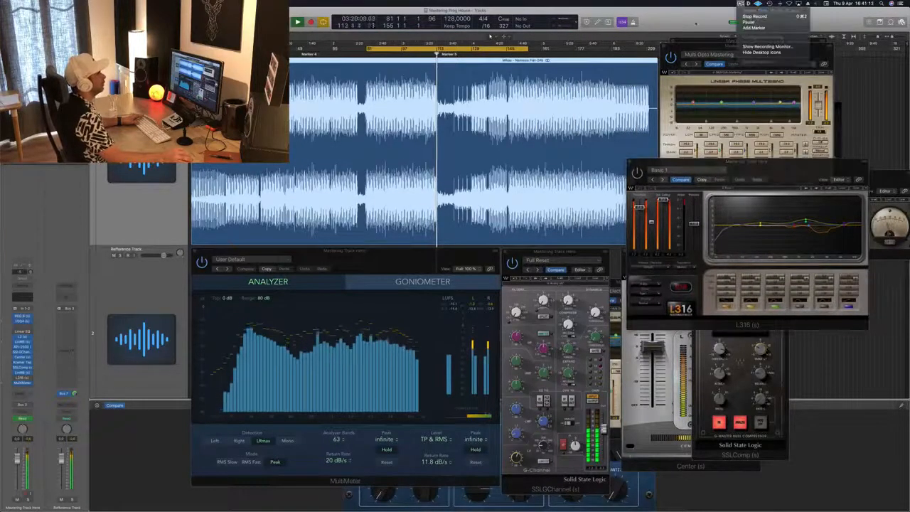
pyautogui.click(773, 164)
pyautogui.moveTo(774, 165); pyautogui.dragTo(775, 156)
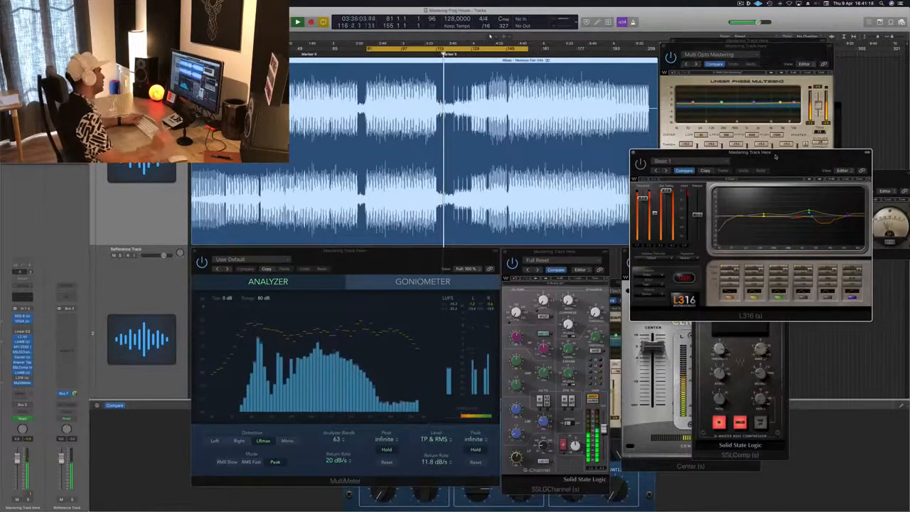
pyautogui.moveTo(775, 156); pyautogui.dragTo(768, 176)
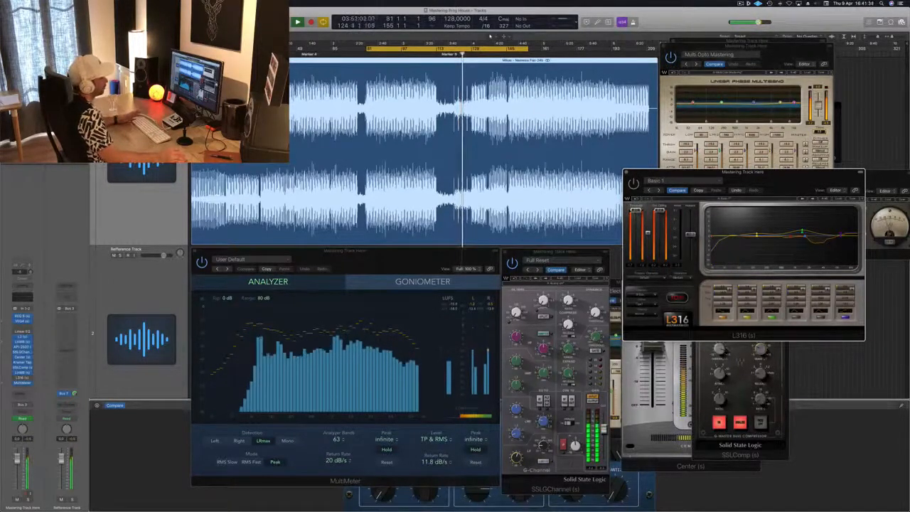
# Step: Shift the L316 window toward the SSLGChannel and resume playback
pyautogui.moveTo(786, 180); pyautogui.dragTo(779, 181)
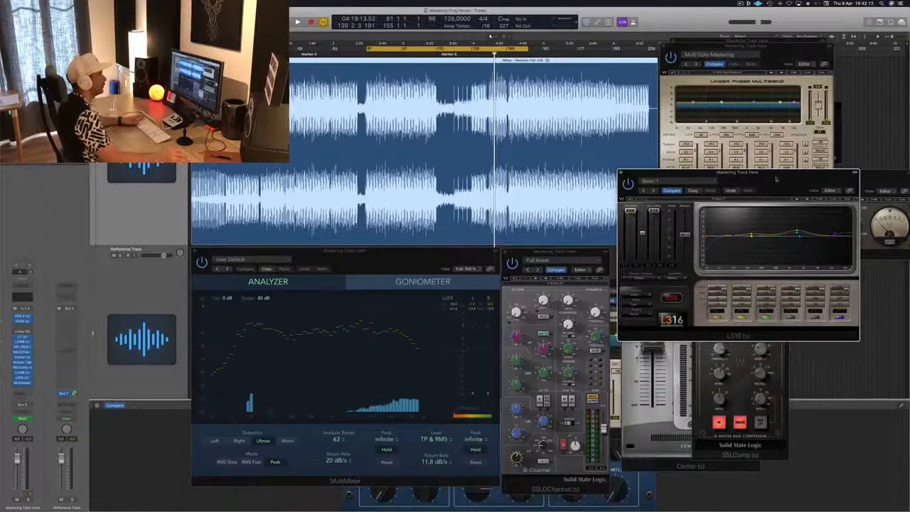
pyautogui.moveTo(777, 180); pyautogui.dragTo(755, 187)
pyautogui.press('space')
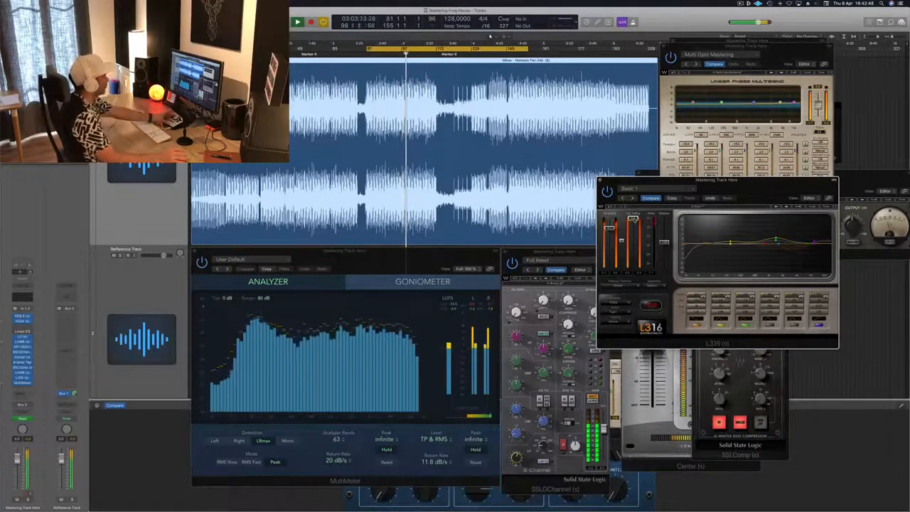
# Step: Spread out the MultiMeter, L316 and SSLGChannel windows and place the Adaptive Multi Electro Mastering LinMB between the SSLGChannel and L316
pyautogui.click(446, 316)
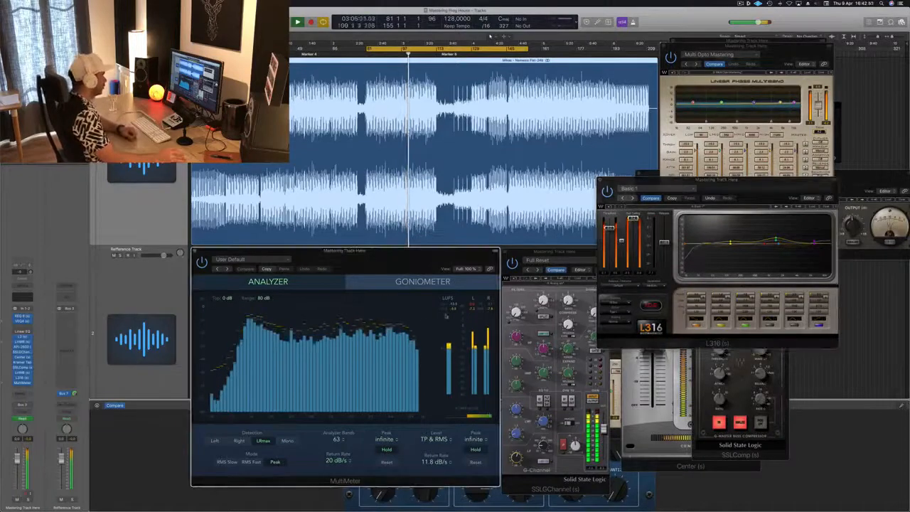
pyautogui.moveTo(456, 259); pyautogui.dragTo(446, 251)
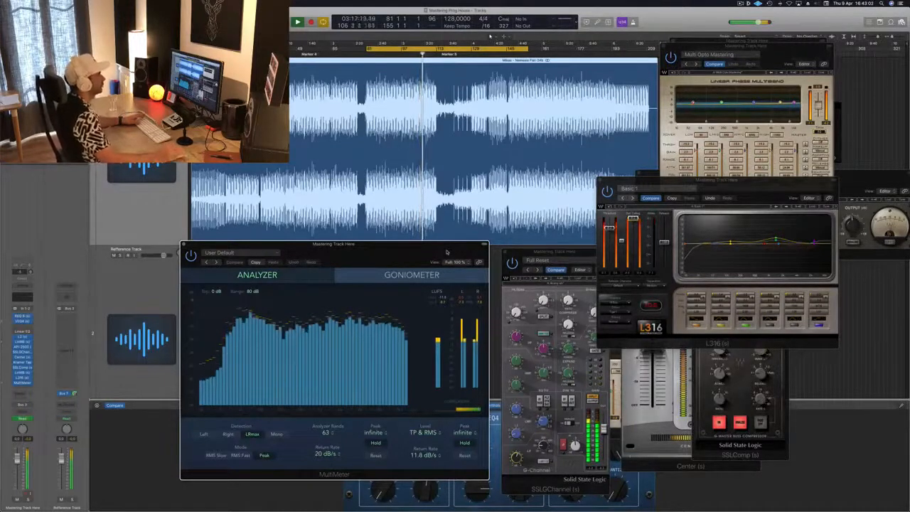
pyautogui.moveTo(734, 183); pyautogui.dragTo(772, 266)
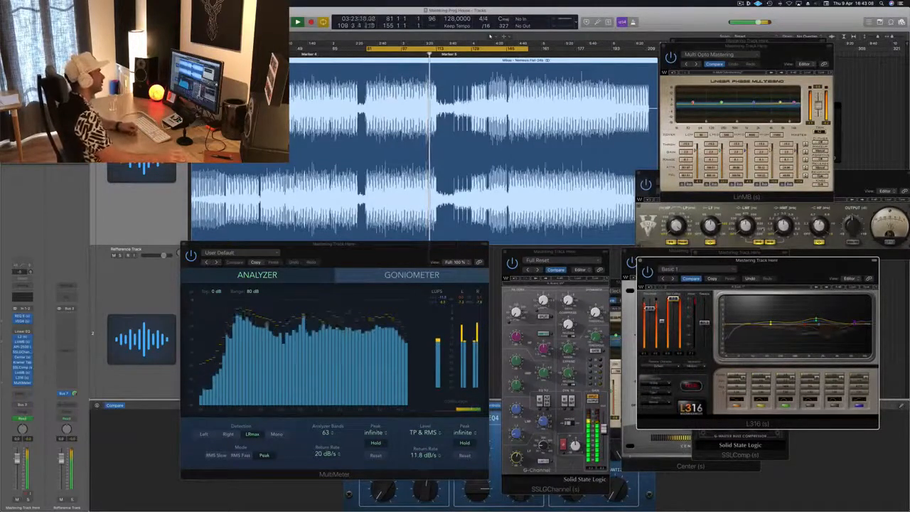
pyautogui.moveTo(554, 251); pyautogui.dragTo(410, 280)
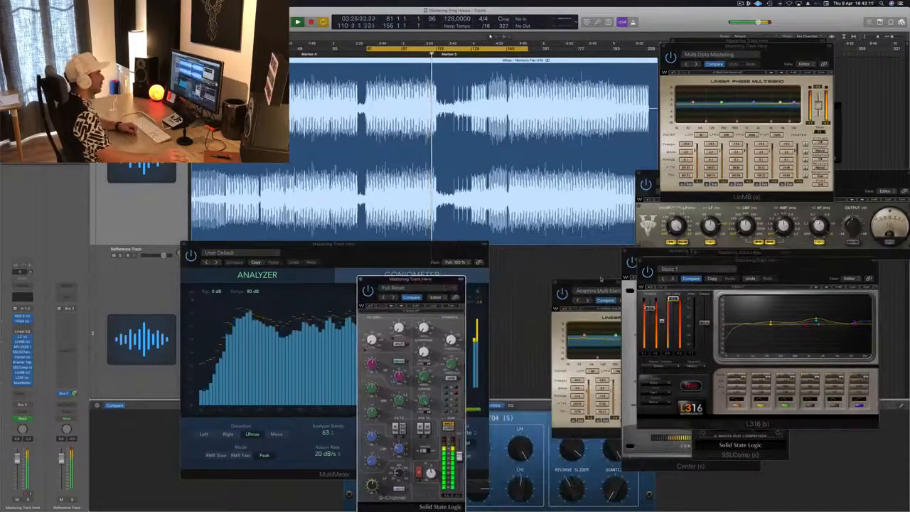
pyautogui.moveTo(600, 280); pyautogui.dragTo(543, 246)
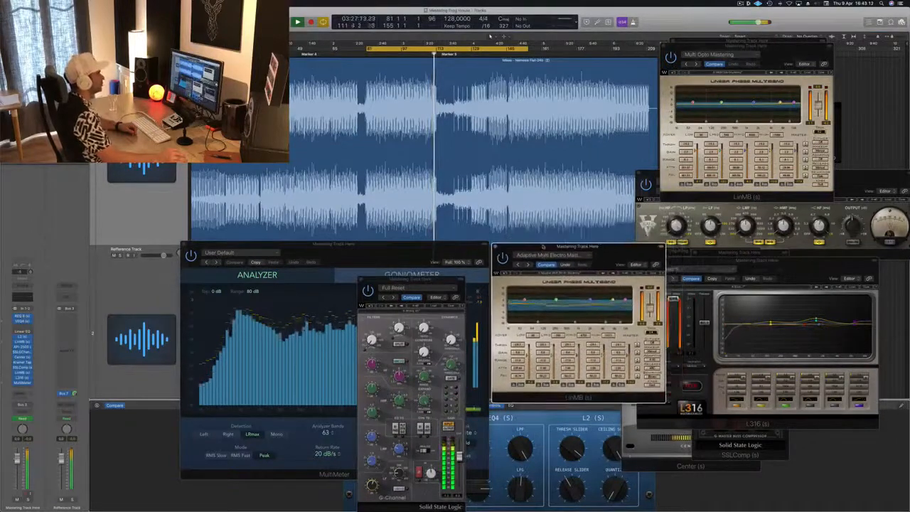
pyautogui.moveTo(620, 253); pyautogui.dragTo(590, 300)
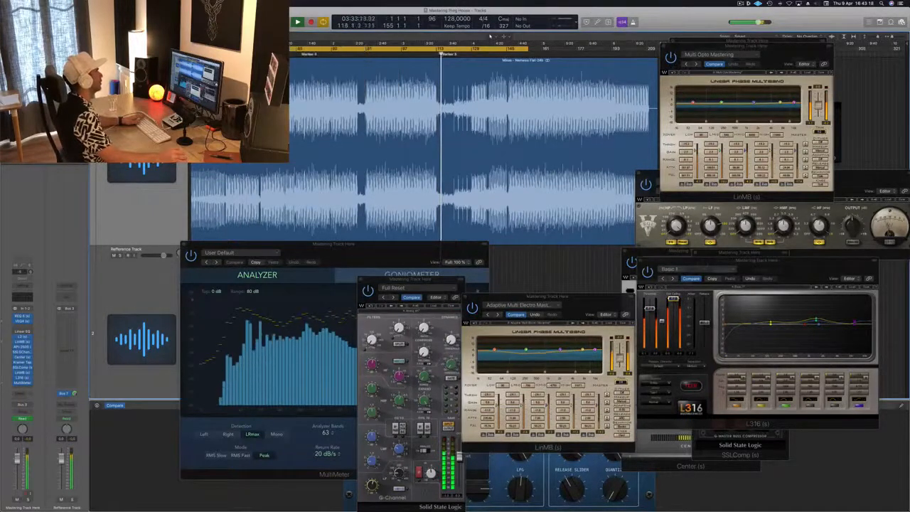
# Step: Extend the cycle range to run from bar 1 to bar 193 and restart playback from the beginning
pyautogui.moveTo(527, 48); pyautogui.dragTo(613, 47)
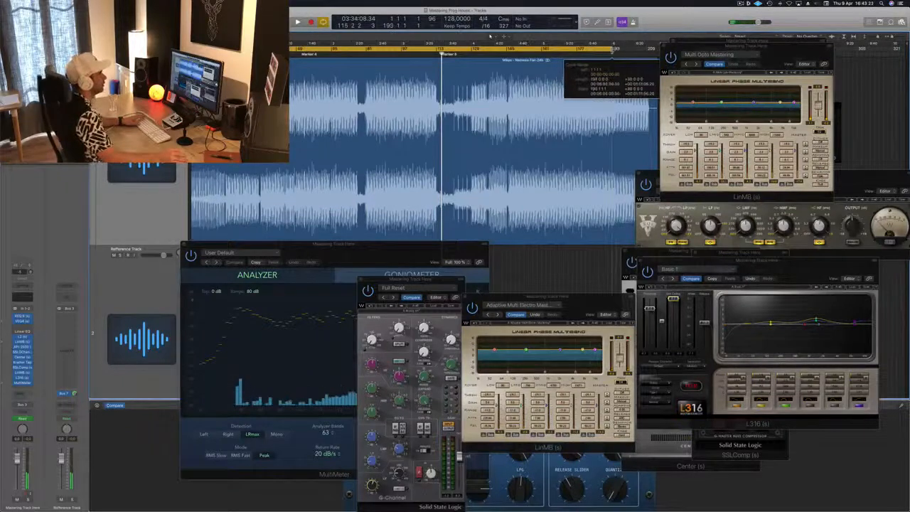
pyautogui.click(596, 135)
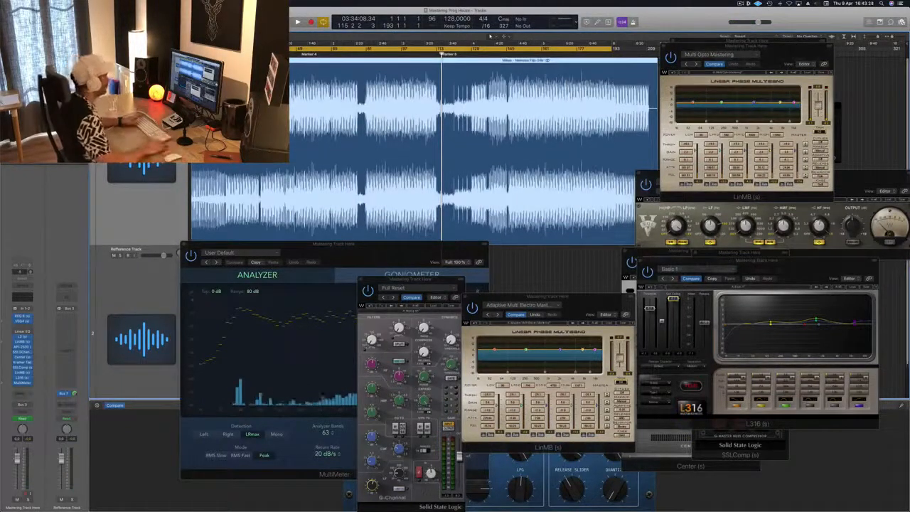
pyautogui.press('space')
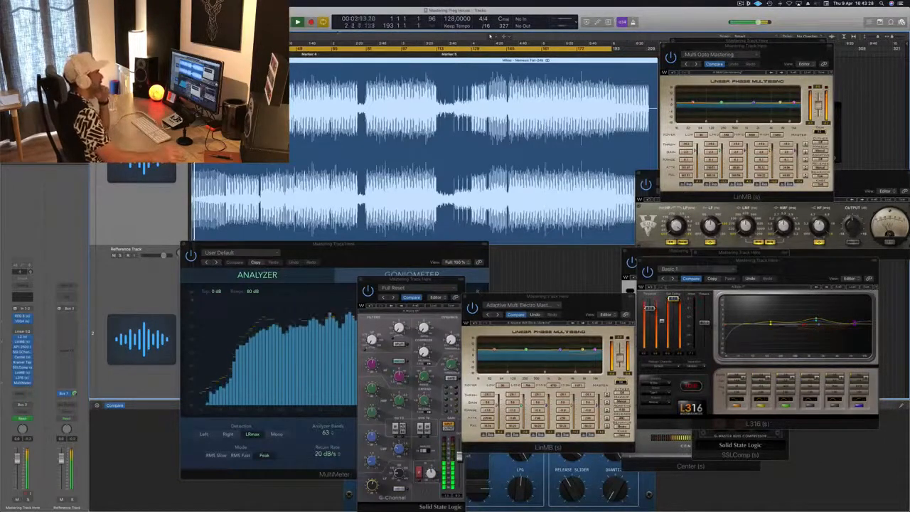
# Step: Stack the Adaptive Multi Electro and Multi Opto Mastering LinMB windows below the VEQ4, uncovering the REQ 6
pyautogui.moveTo(575, 296); pyautogui.dragTo(837, 34)
pyautogui.moveTo(728, 46); pyautogui.dragTo(645, 310)
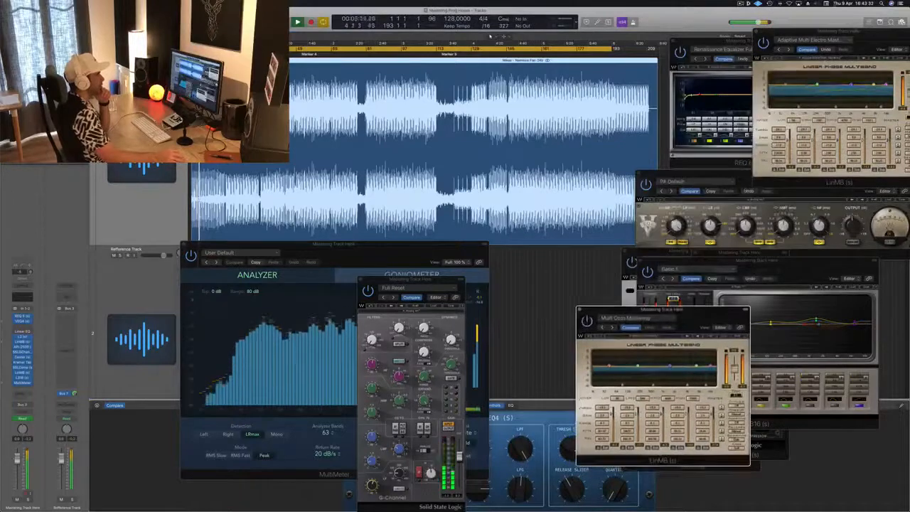
pyautogui.moveTo(831, 33); pyautogui.dragTo(820, 236)
pyautogui.moveTo(706, 315); pyautogui.dragTo(841, 320)
# Step: Arrange the MultiMeter, L316 and SSLGChannel windows in a row below the waveform and bring the Multi Opto Mastering LinMB forward
pyautogui.moveTo(689, 263); pyautogui.dragTo(524, 338)
pyautogui.moveTo(412, 280); pyautogui.dragTo(738, 254)
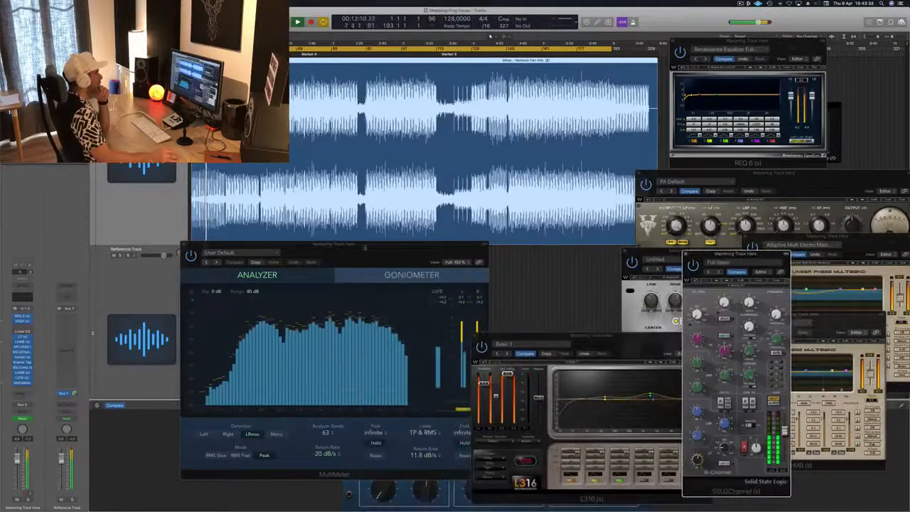
pyautogui.moveTo(332, 247); pyautogui.dragTo(263, 254)
pyautogui.moveTo(248, 253); pyautogui.dragTo(244, 251)
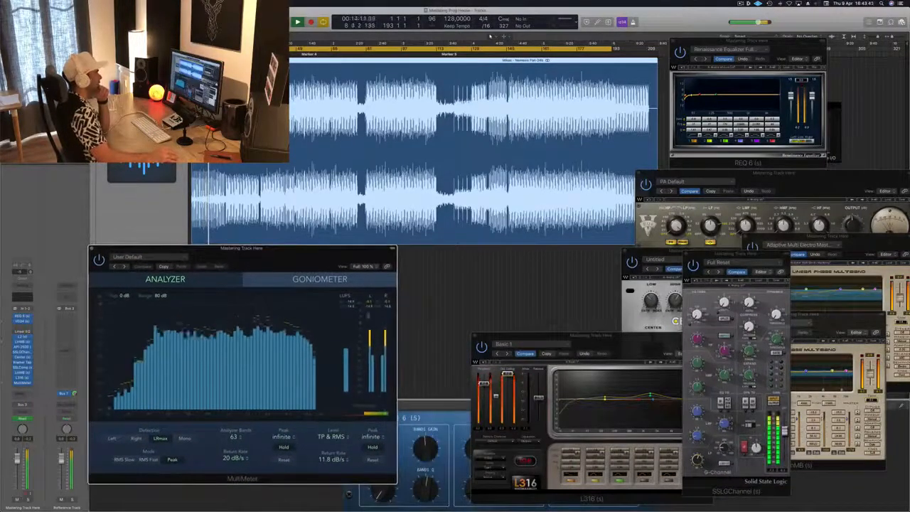
pyautogui.moveTo(599, 338); pyautogui.dragTo(527, 250)
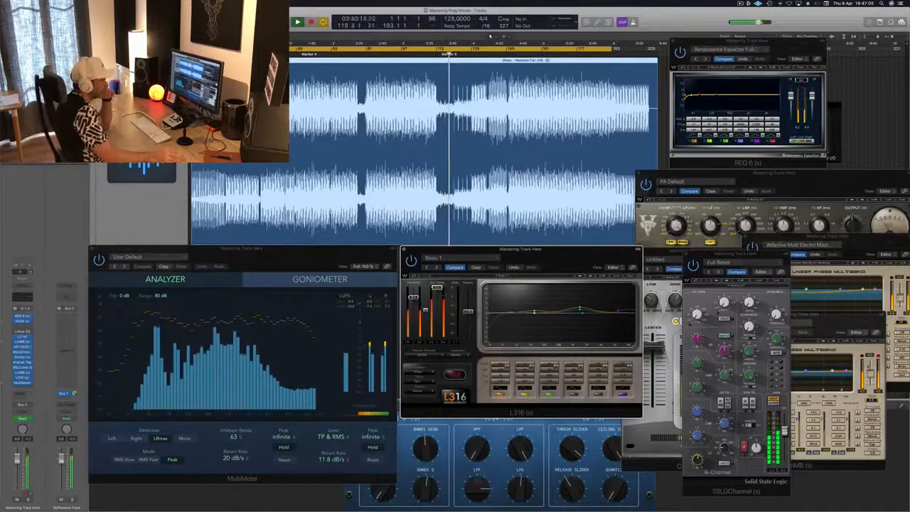
pyautogui.click(829, 321)
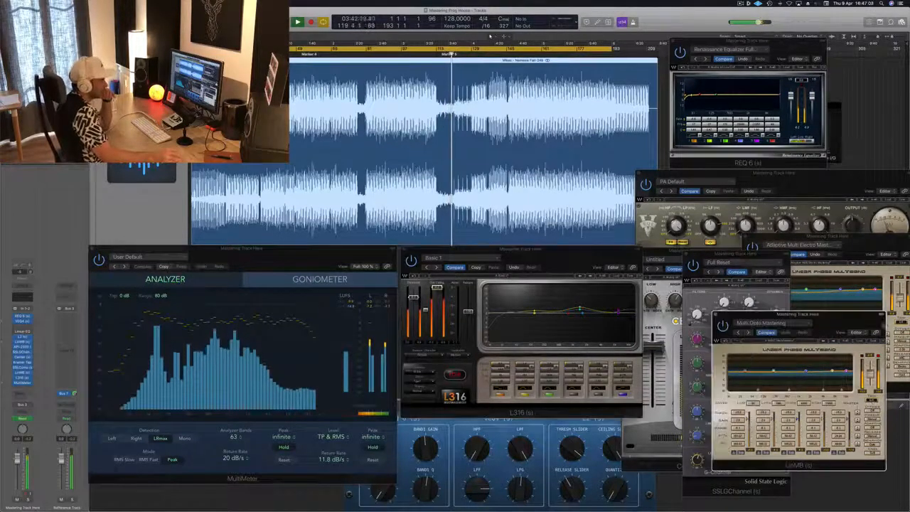